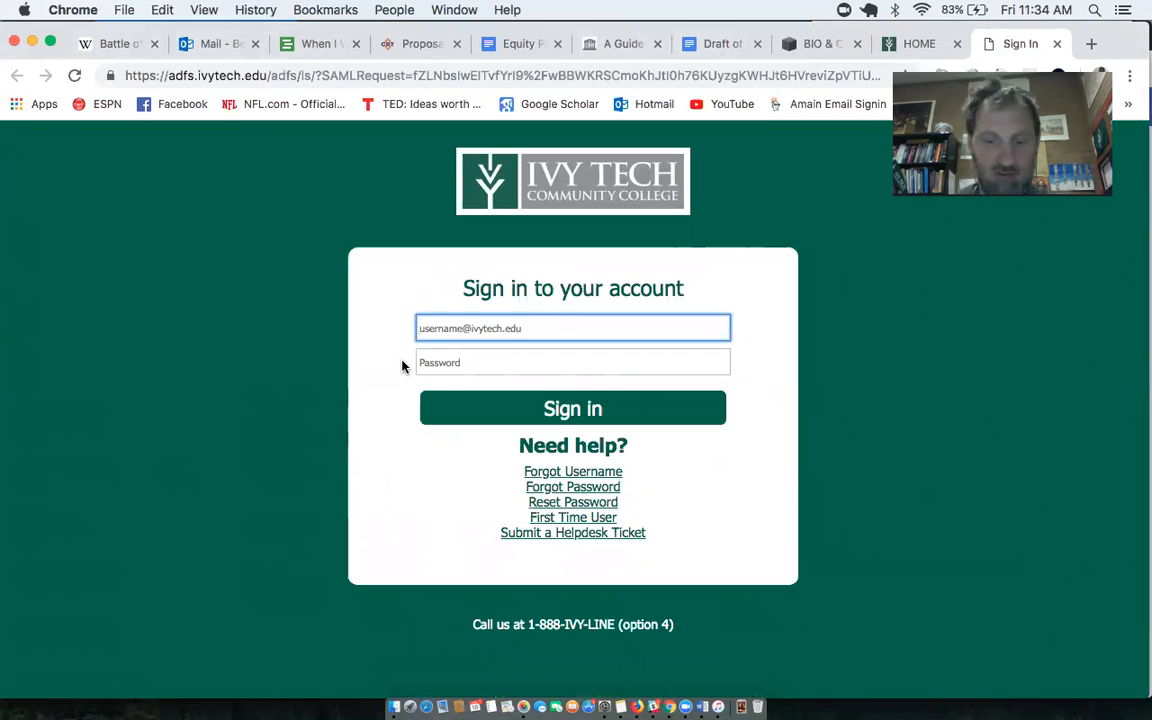
- Sign in to the college account with the school e-mail address and the account password
{"action": "key", "text": "Tab"}
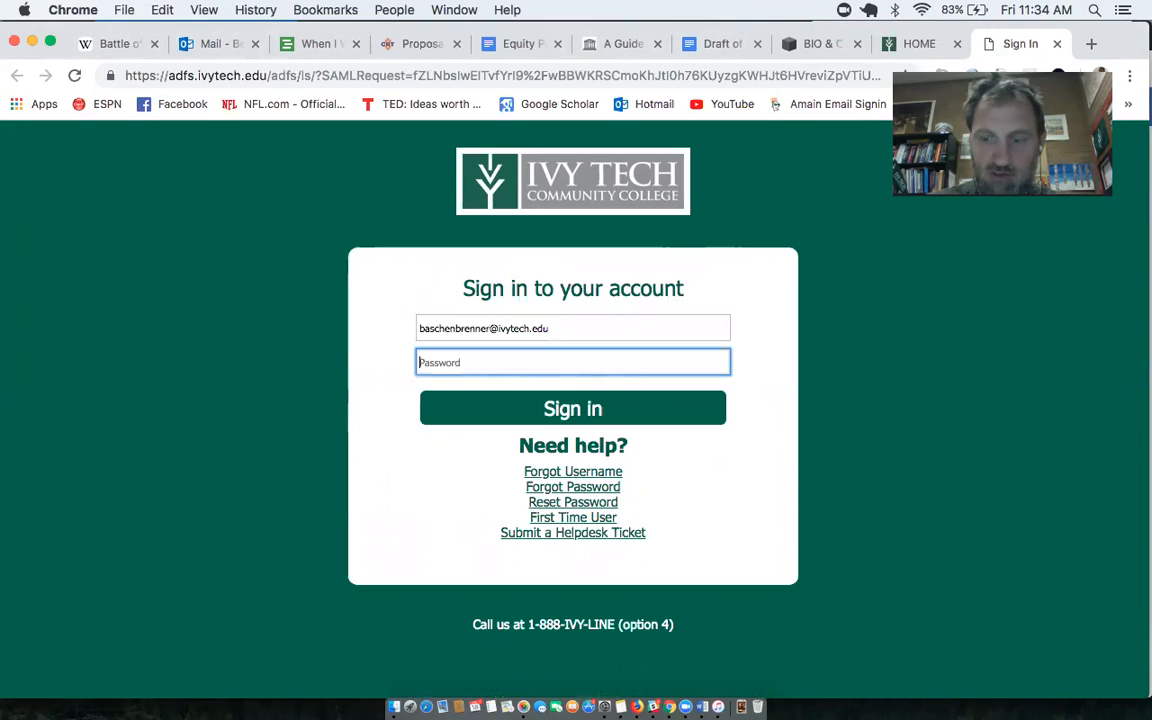
{"action": "type", "text": "••••••••"}
{"action": "key", "text": "Return"}
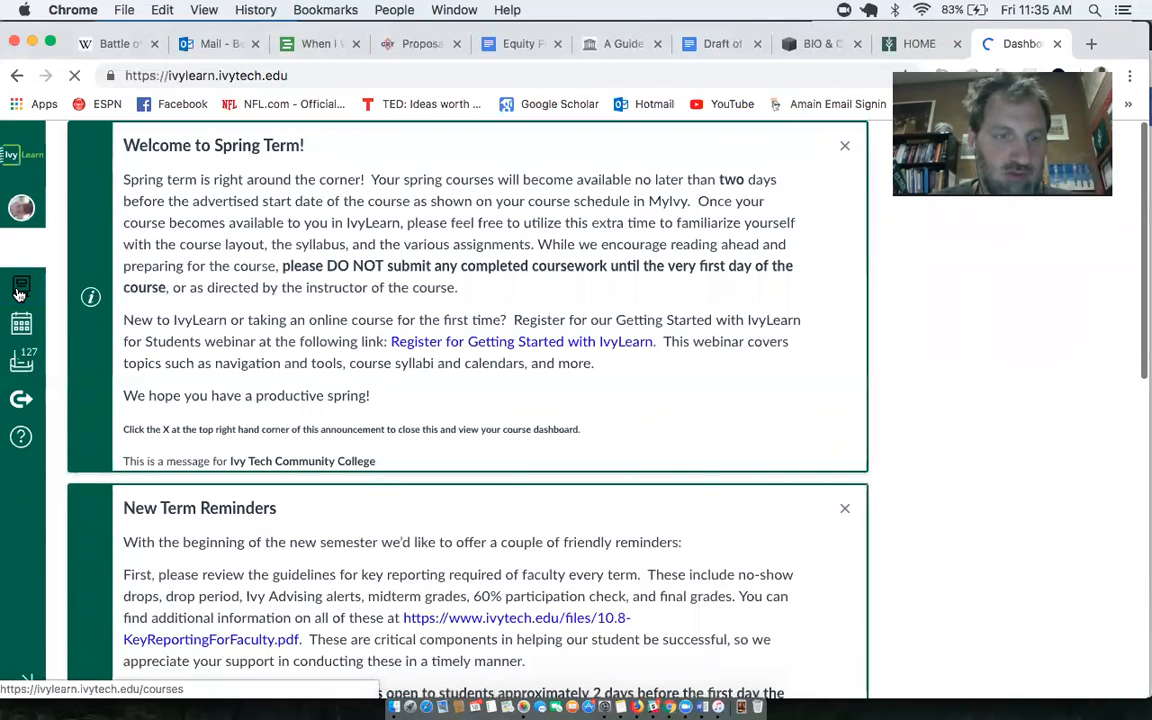
- Open the assignments list of the 57A-Spring 2019-Quantitative Reasoning CAFE course
{"action": "left_click", "coordinate": [18, 291]}
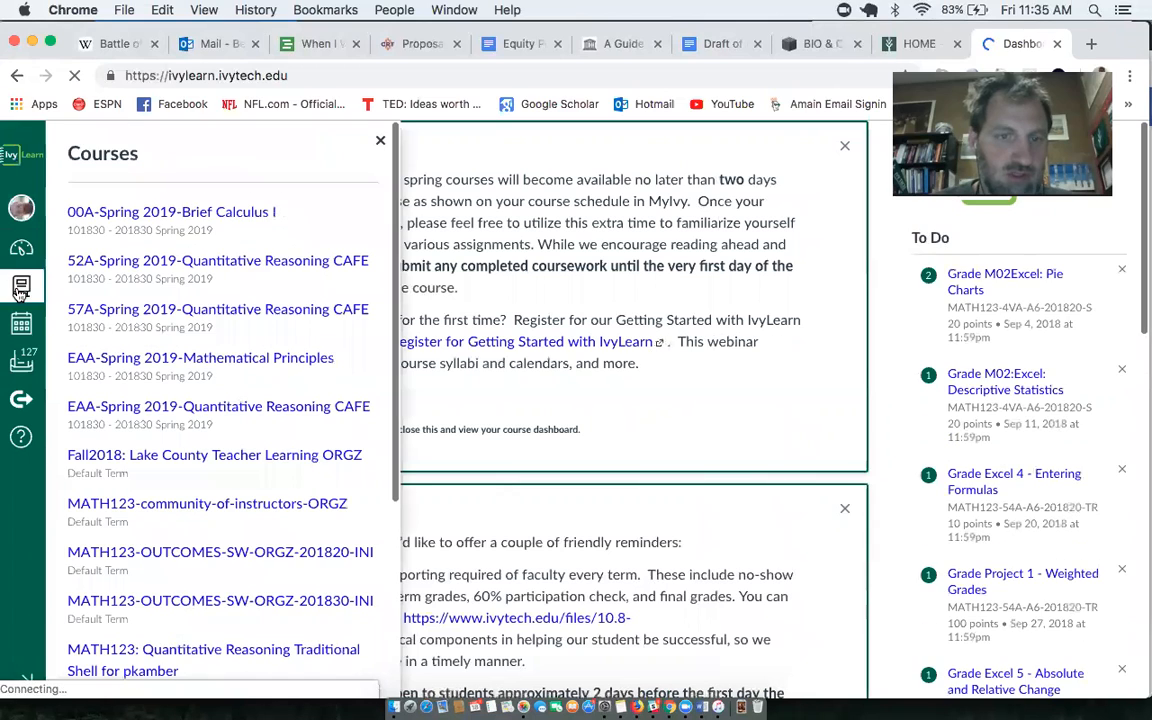
{"action": "left_click", "coordinate": [210, 315]}
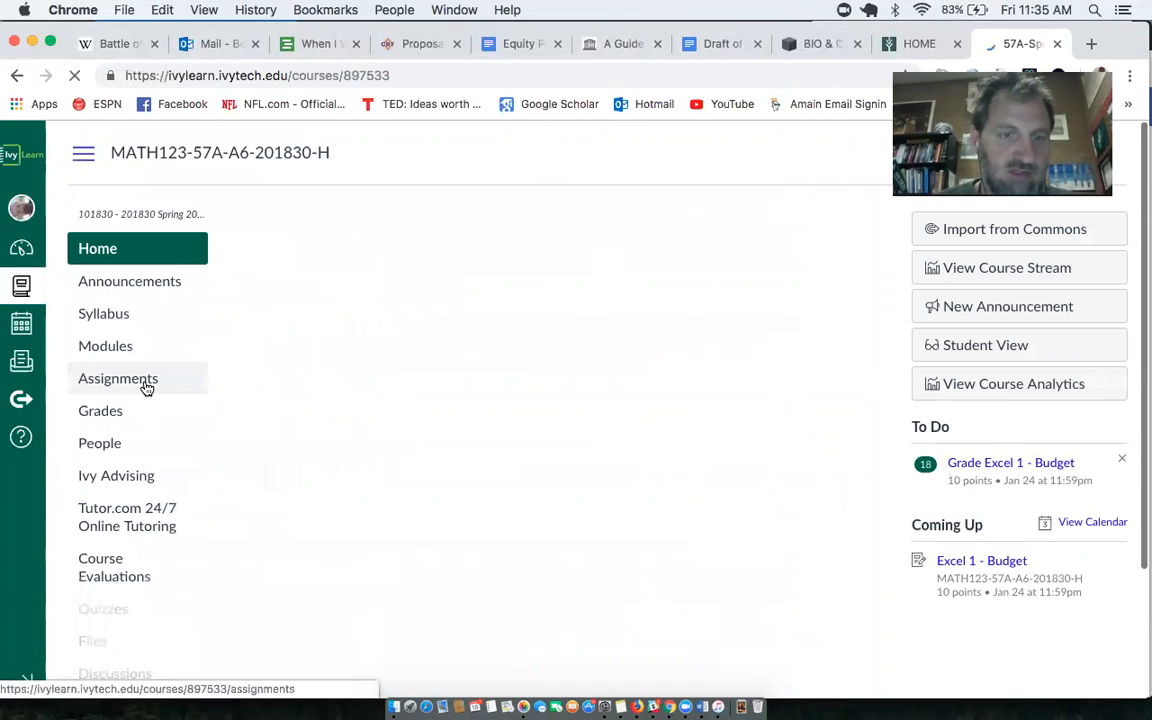
{"action": "left_click", "coordinate": [146, 387]}
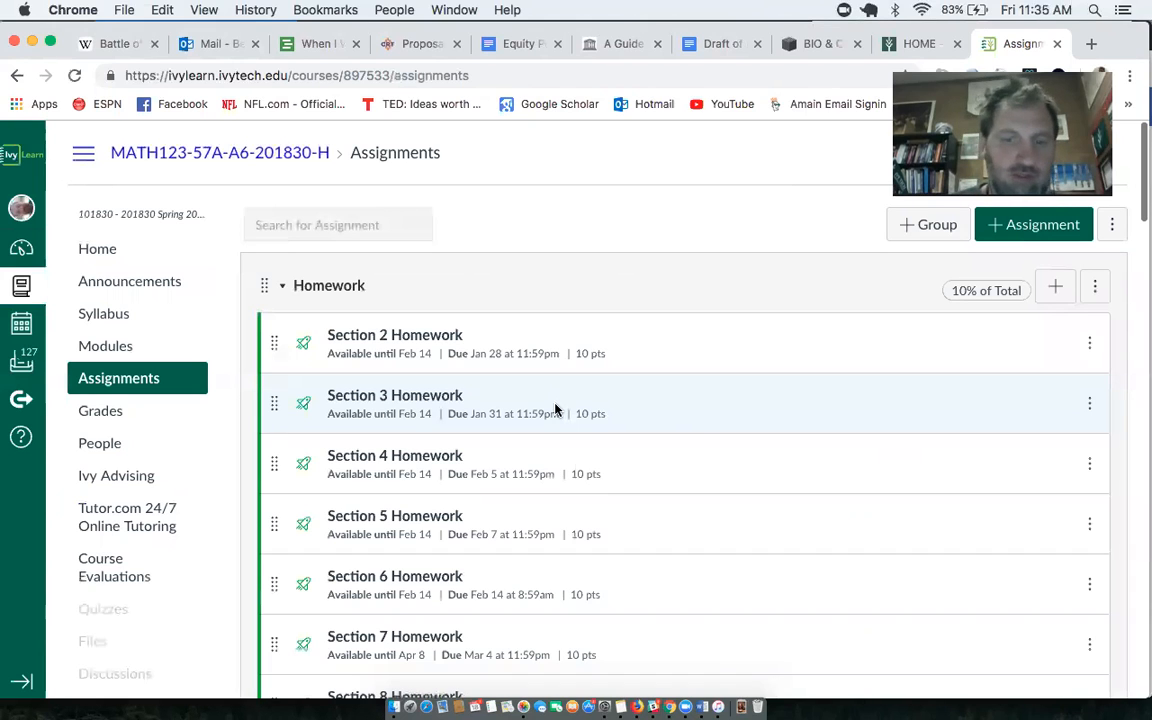
- Find the Excel 1 - Budget assignment and download its Excel 1 - Budget Practice.xlsx file
{"action": "scroll", "coordinate": [556, 409], "scroll_direction": "down", "scroll_amount": 3}
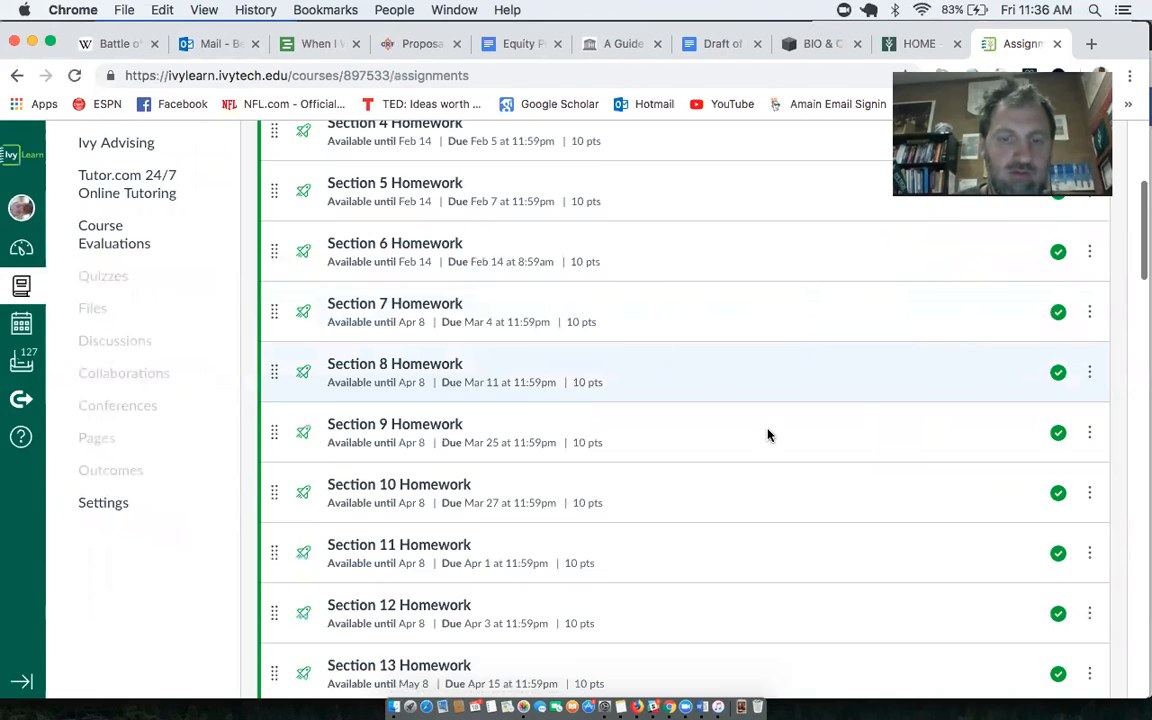
{"action": "scroll", "coordinate": [956, 478], "scroll_direction": "down", "scroll_amount": 6}
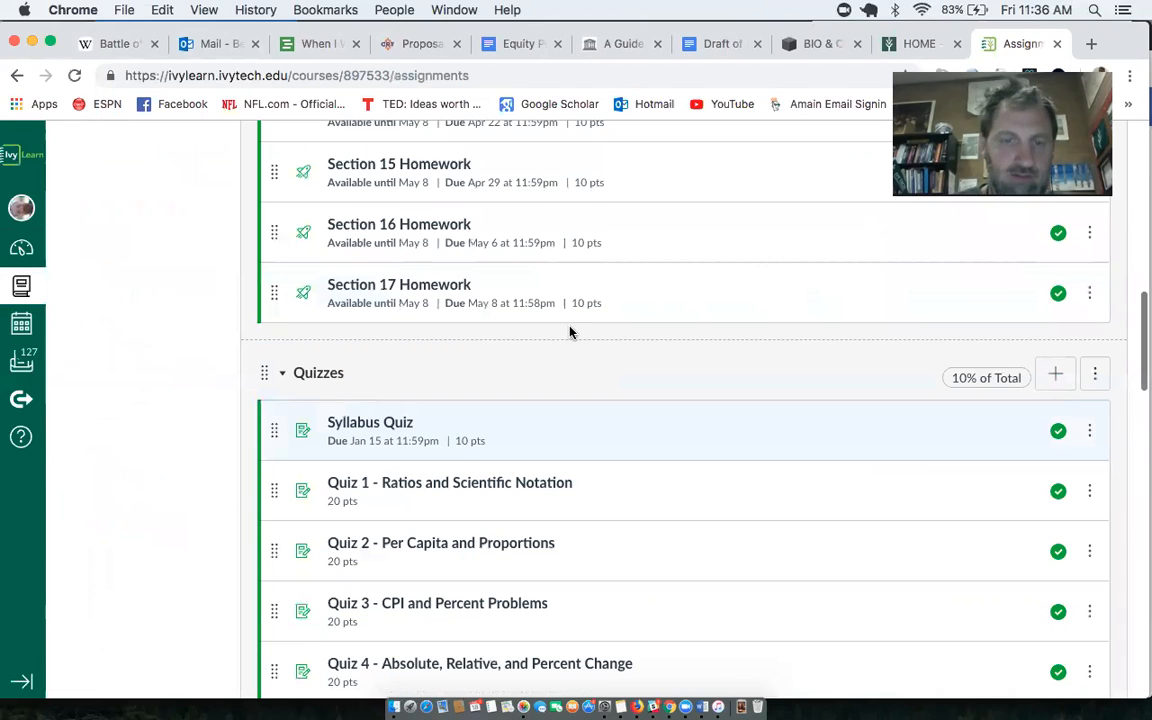
{"action": "scroll", "coordinate": [571, 332], "scroll_direction": "down", "scroll_amount": 6}
{"action": "scroll", "coordinate": [570, 332], "scroll_direction": "down", "scroll_amount": 8}
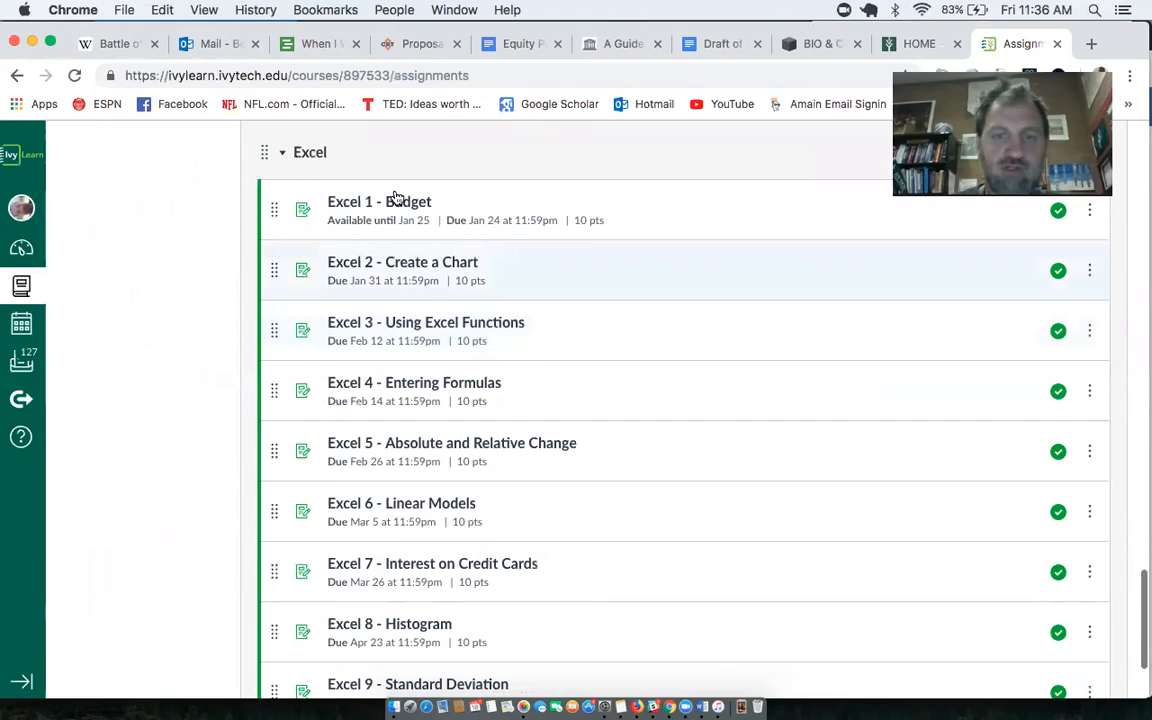
{"action": "left_click", "coordinate": [402, 204]}
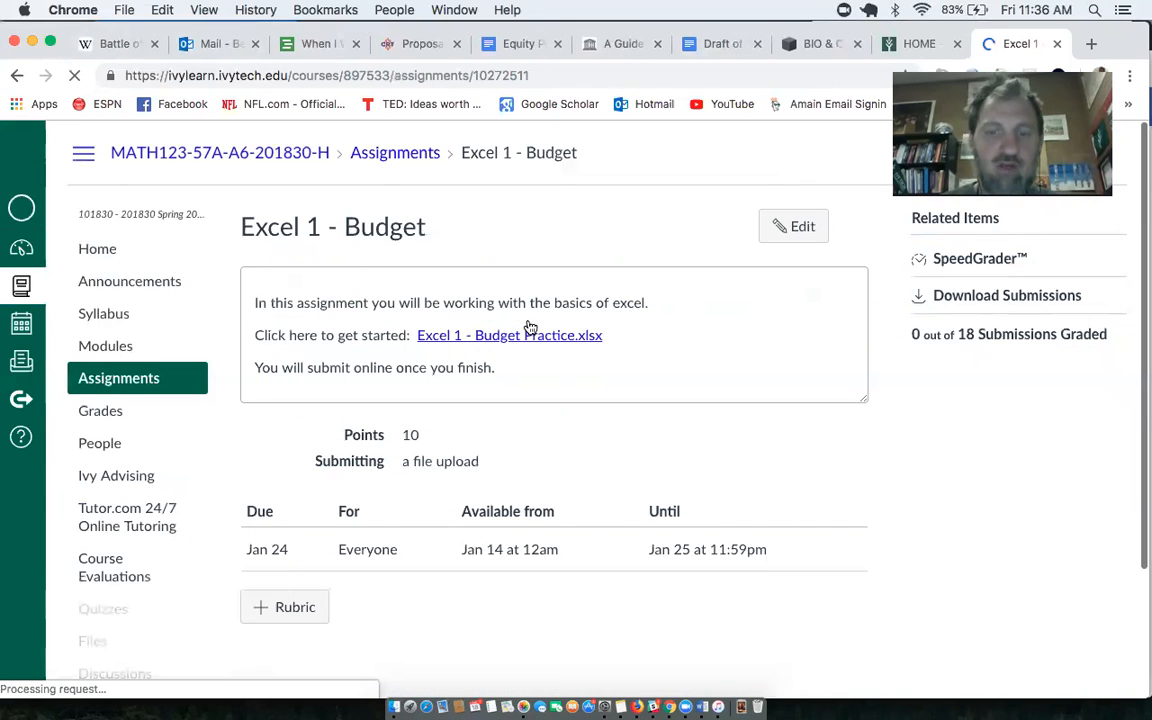
{"action": "left_click", "coordinate": [538, 340]}
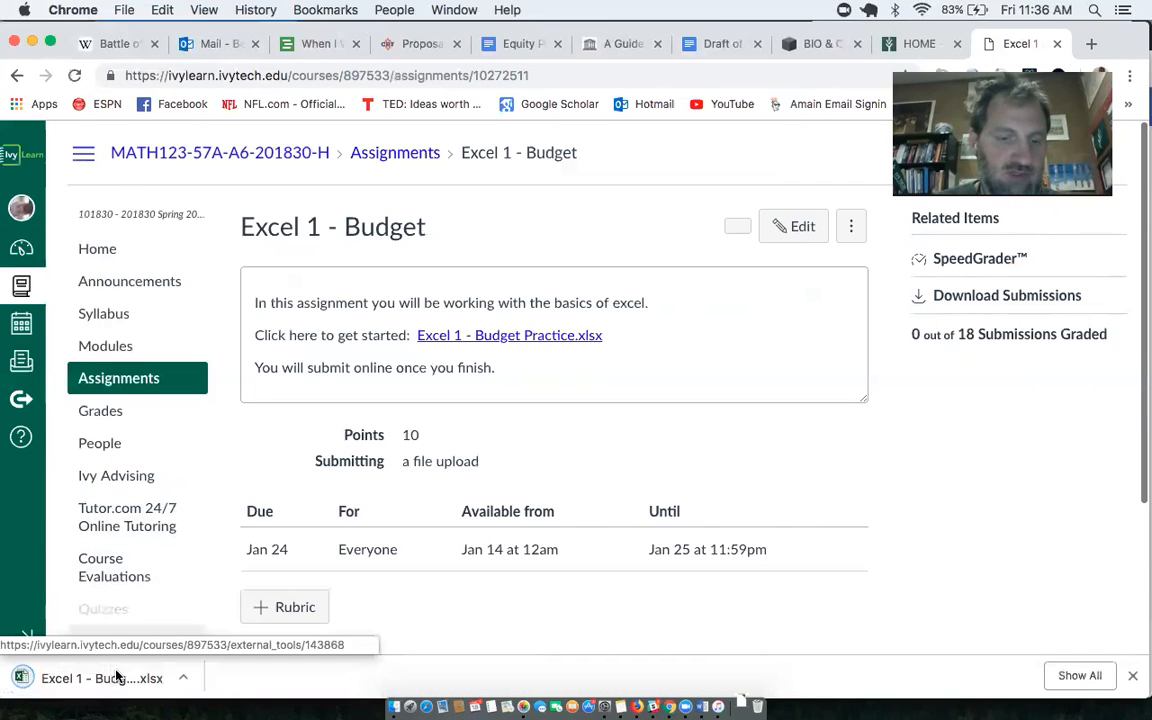
- Open the downloaded Budget Practice workbook in Microsoft Excel and show it full screen from the start of the sheet
{"action": "left_click", "coordinate": [117, 676]}
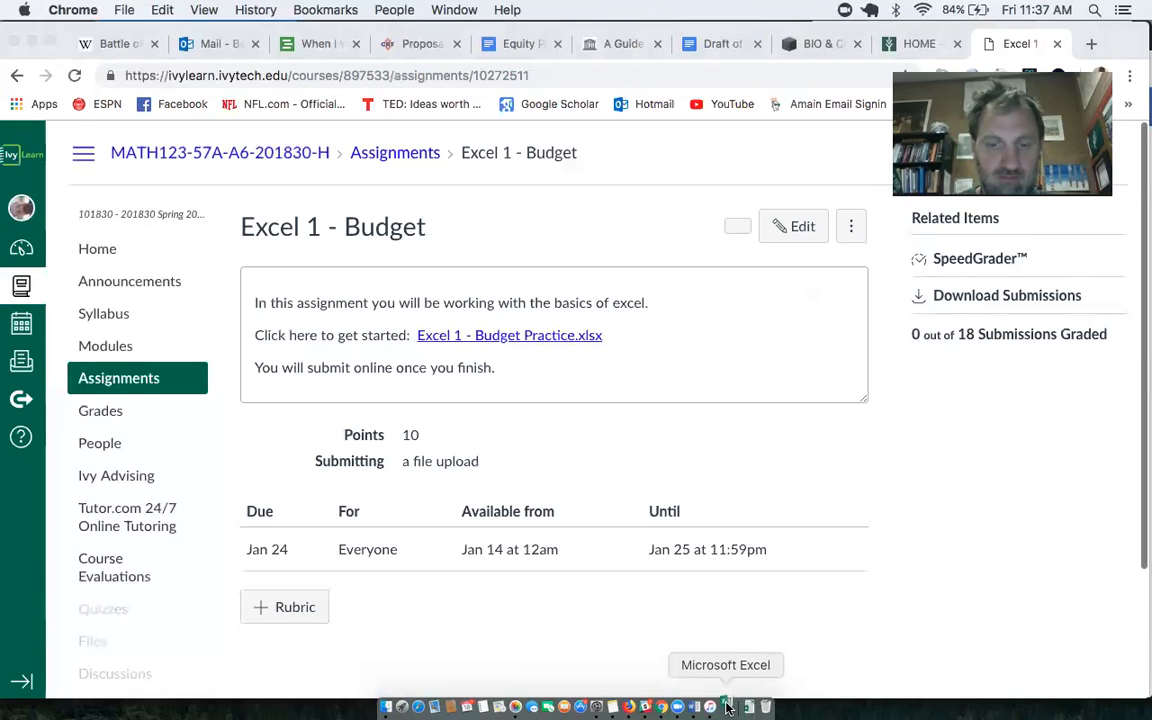
{"action": "left_click", "coordinate": [929, 514]}
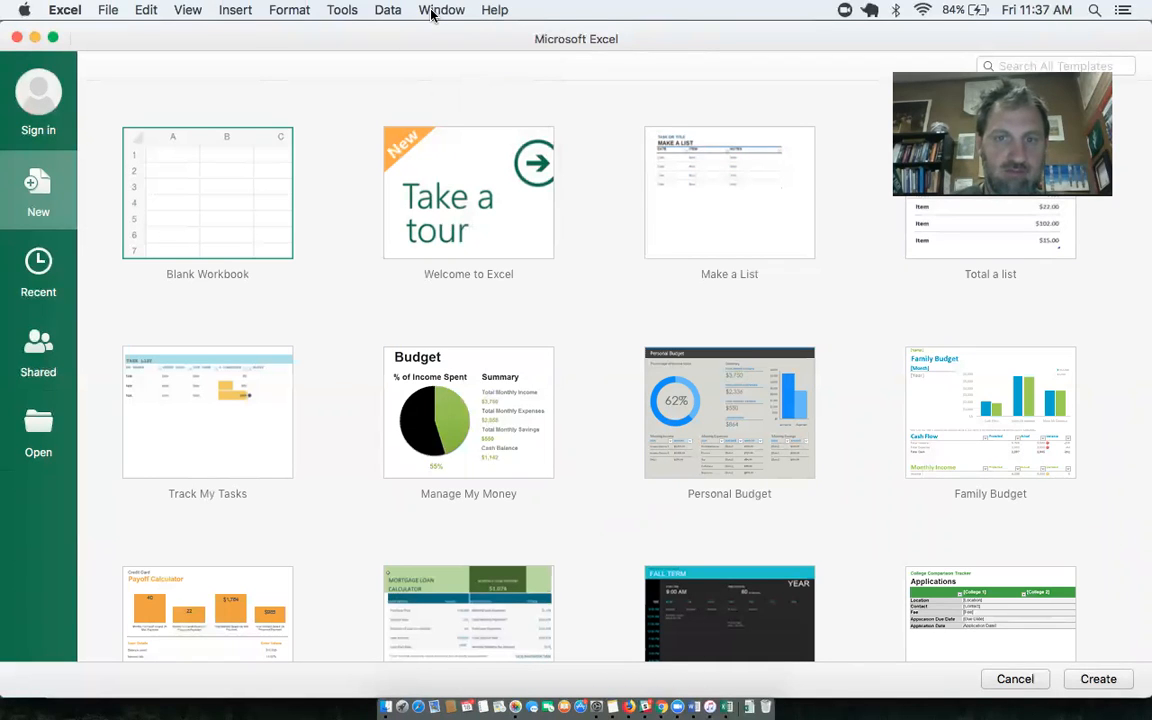
{"action": "left_click", "coordinate": [441, 10]}
{"action": "left_click", "coordinate": [433, 14]}
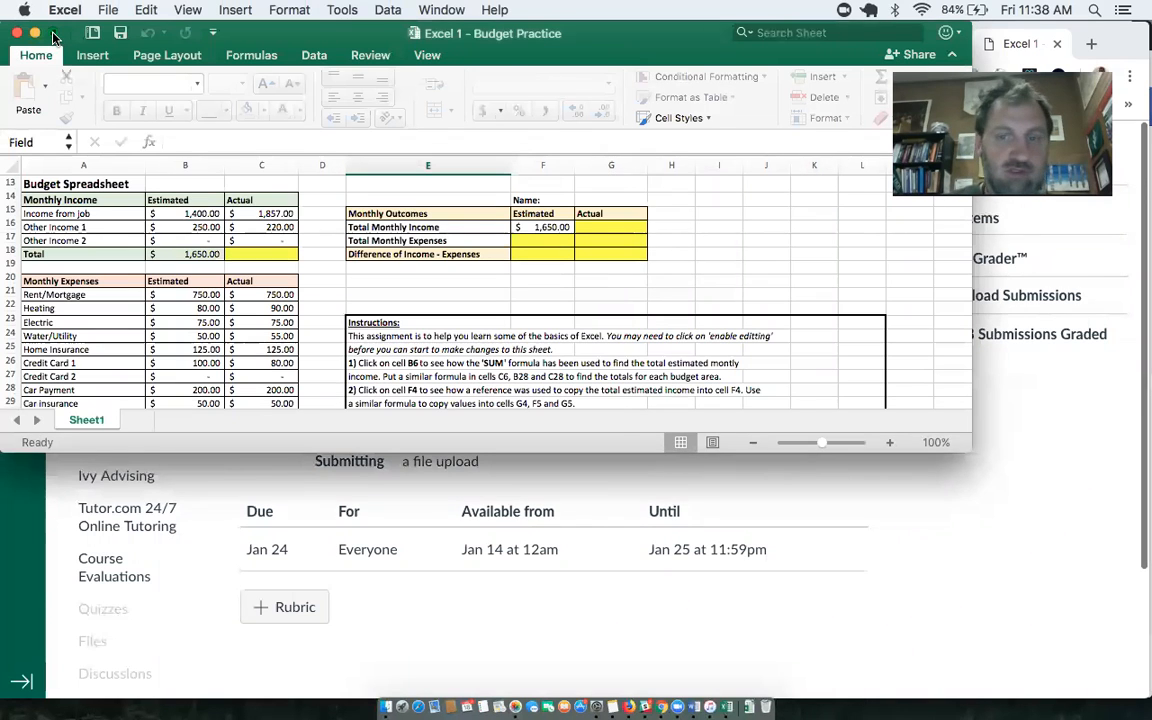
{"action": "left_click", "coordinate": [53, 33]}
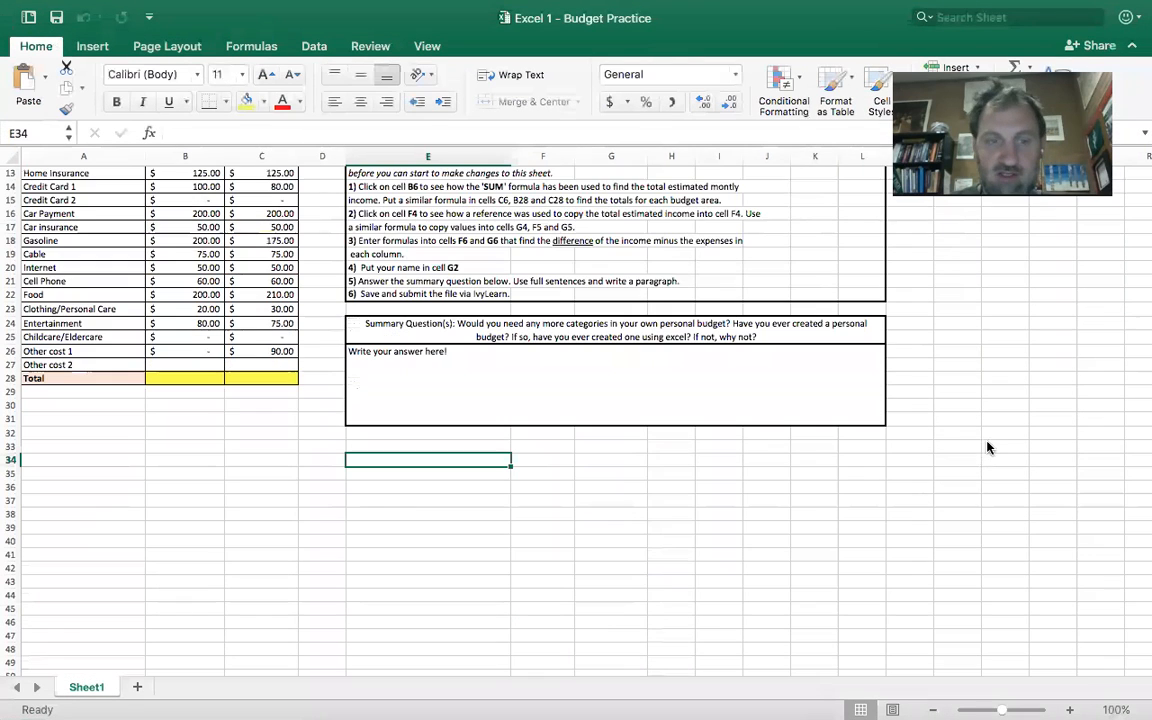
{"action": "scroll", "coordinate": [986, 441], "scroll_direction": "up", "scroll_amount": 4}
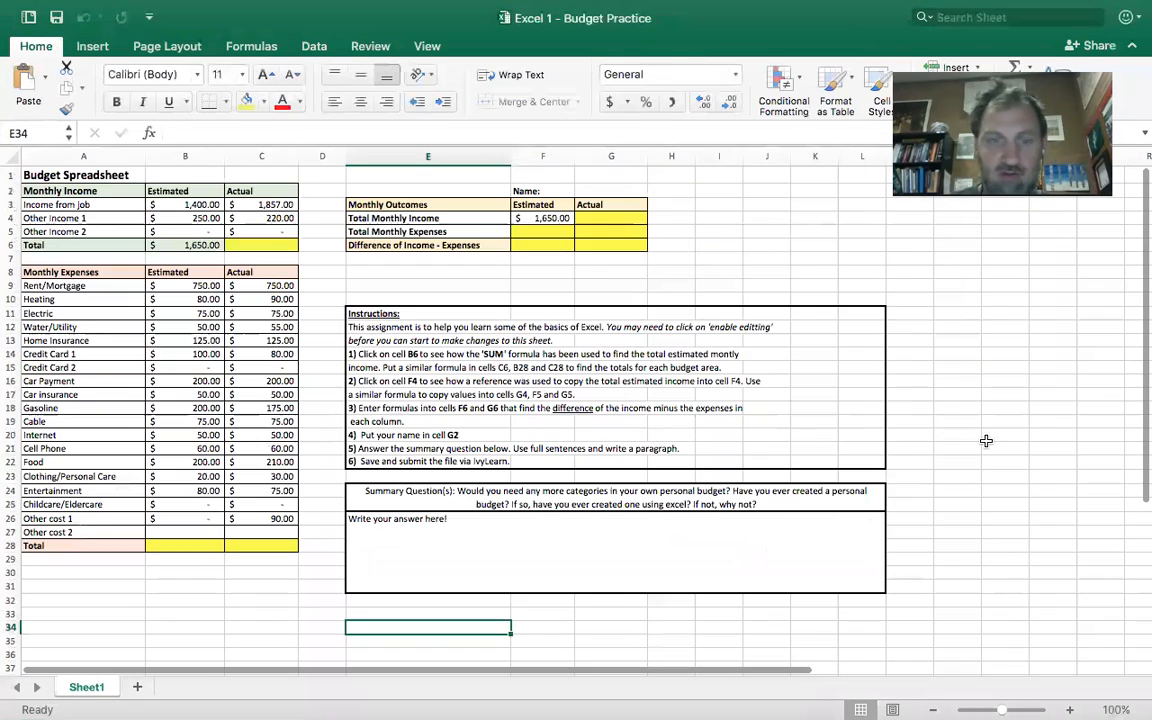
- Examine how cell C6 is addressed by column and row, the formula in B6, and the empty total cells C6, B28 and C28
{"action": "left_click", "coordinate": [791, 256]}
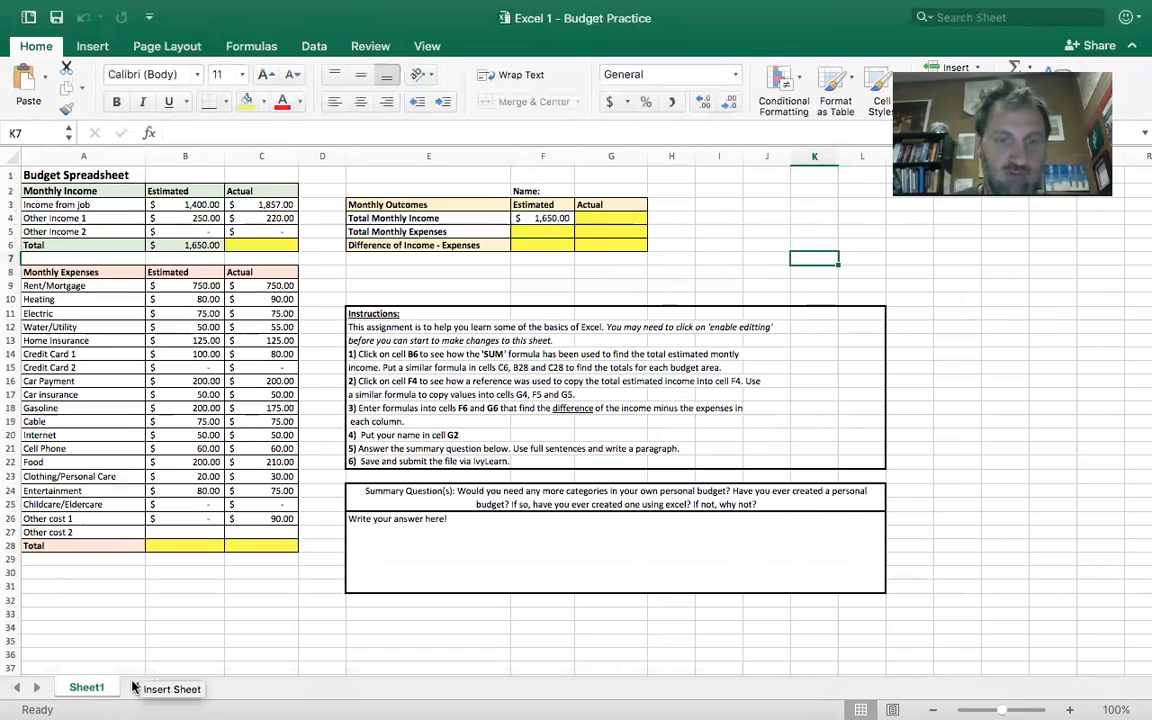
{"action": "left_click", "coordinate": [254, 245]}
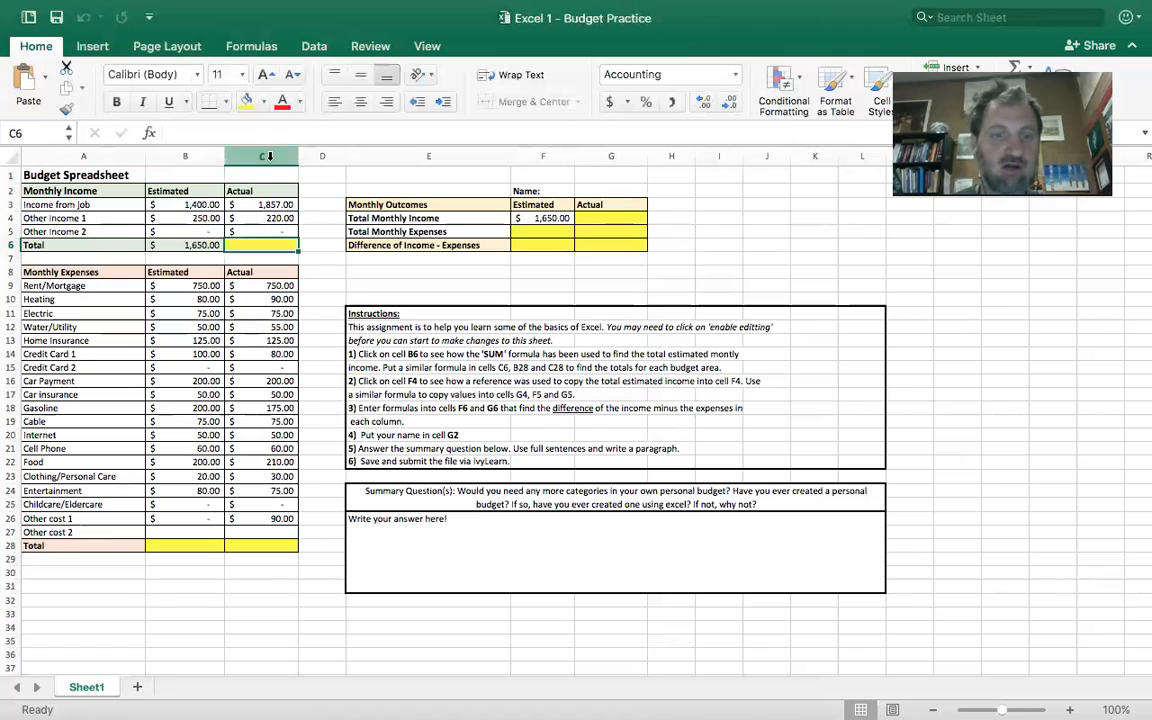
{"action": "left_click", "coordinate": [258, 156]}
{"action": "left_click", "coordinate": [12, 245]}
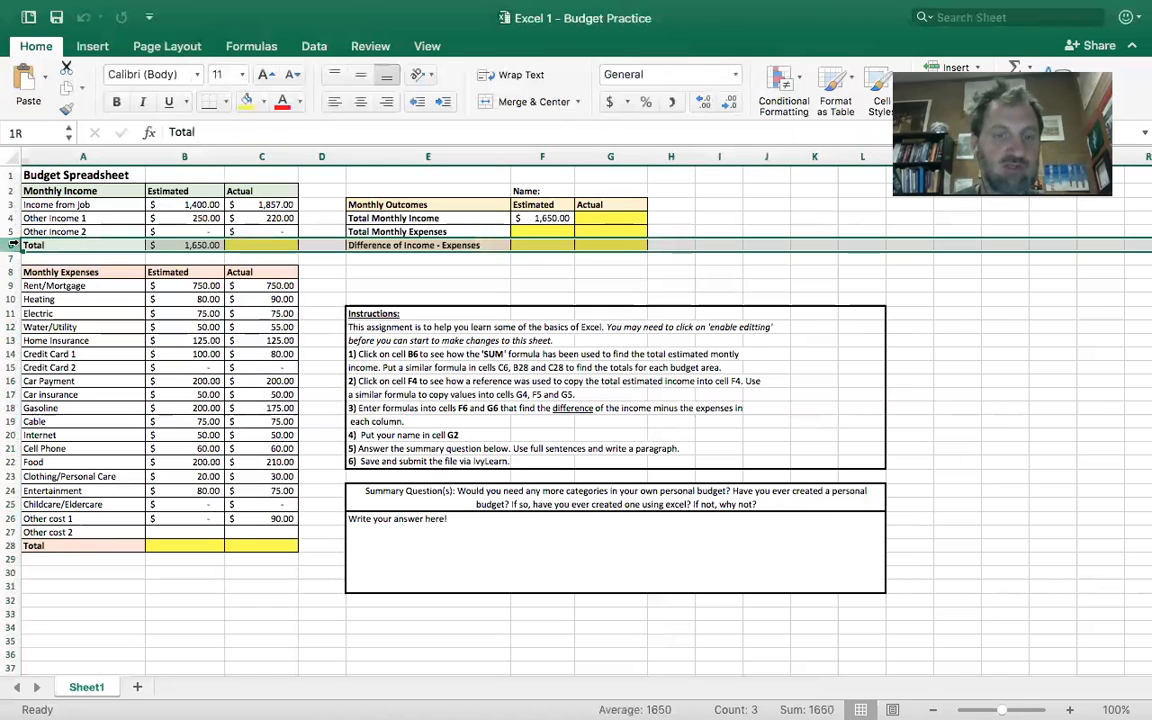
{"action": "left_click", "coordinate": [262, 245]}
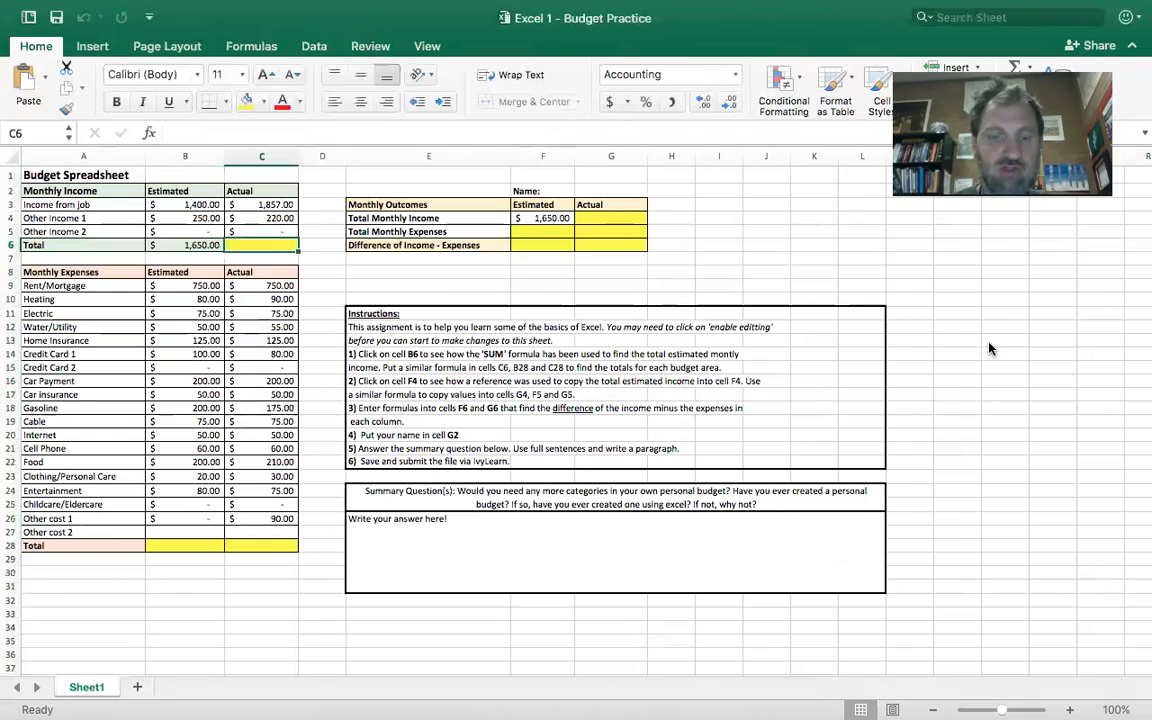
{"action": "left_click", "coordinate": [202, 249]}
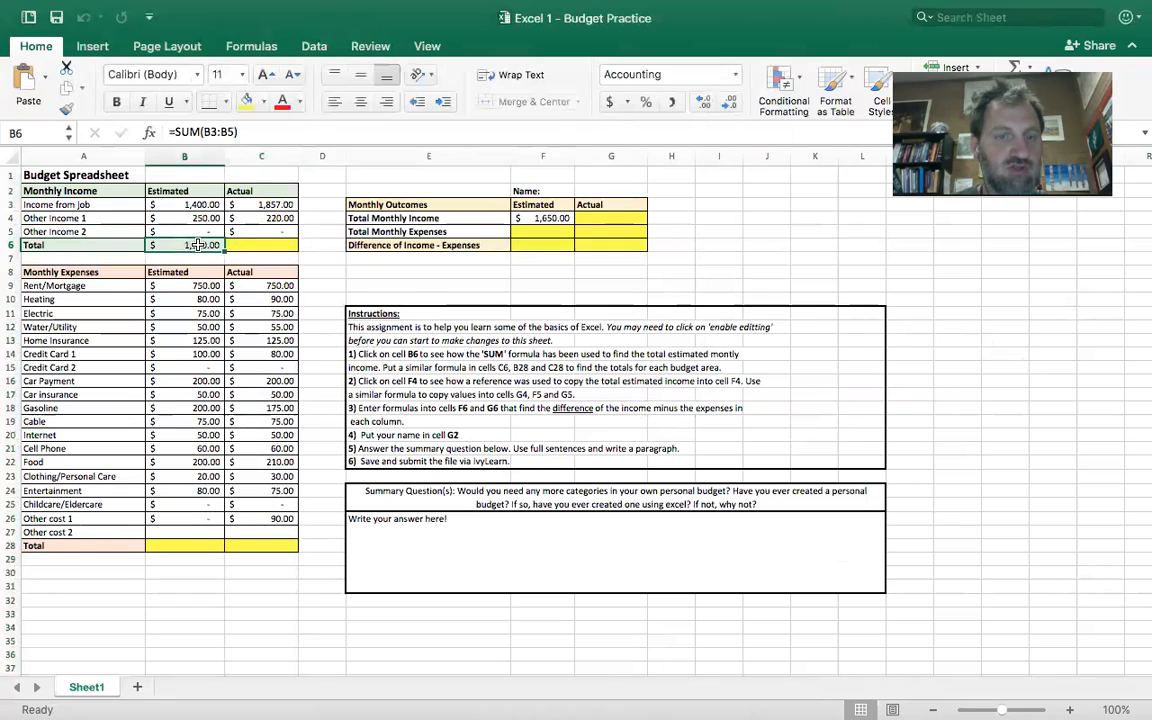
{"action": "left_click", "coordinate": [250, 245]}
{"action": "left_click", "coordinate": [180, 545]}
{"action": "left_click", "coordinate": [265, 545]}
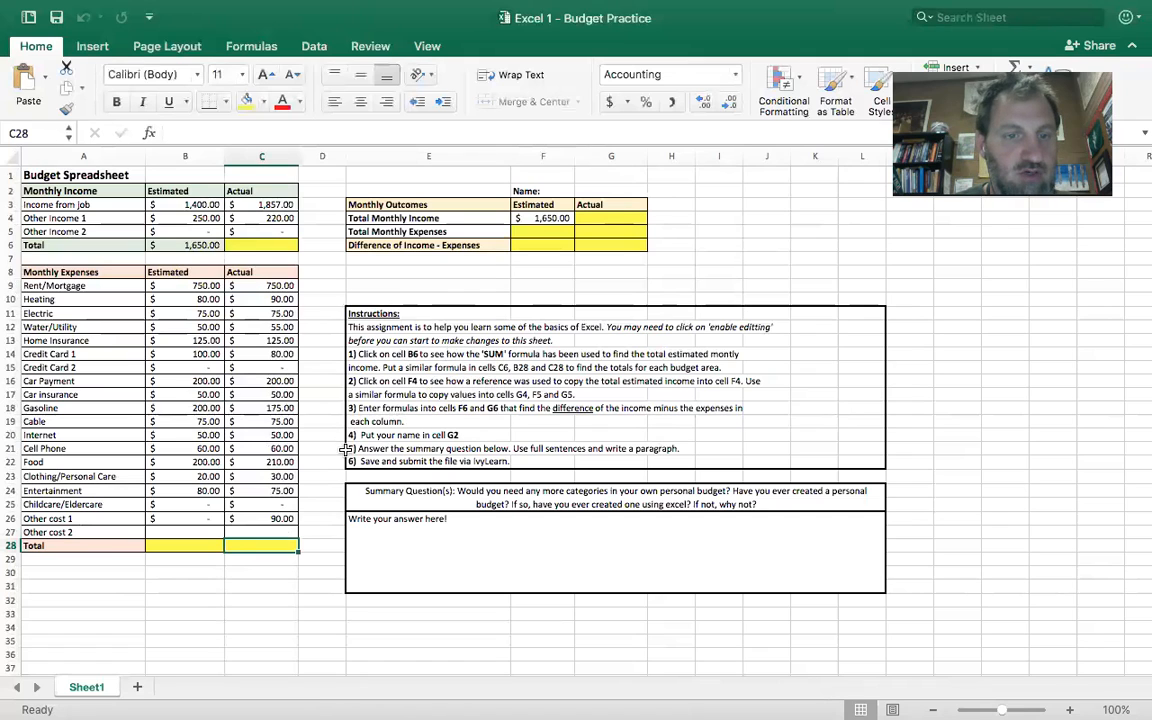
- Add a new worksheet and enter 34, 23, 34, 45, 64, 24 and 567 in cells A1 to A7
{"action": "left_click", "coordinate": [139, 688]}
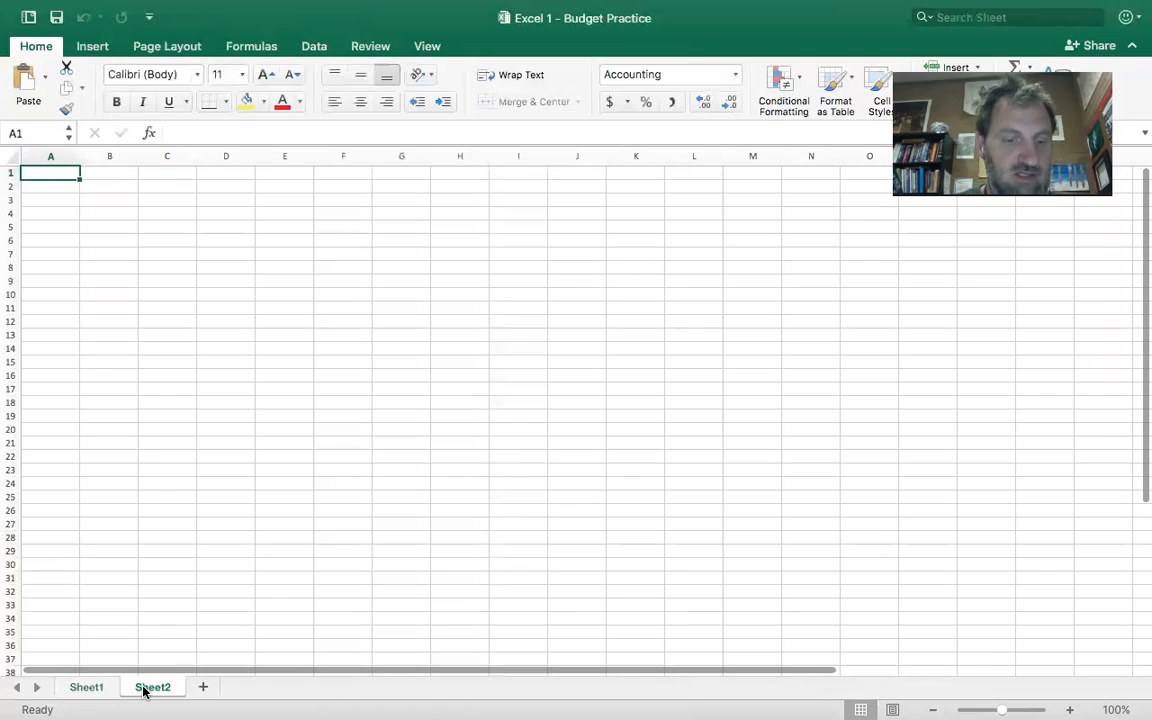
{"action": "type", "text": "34"}
{"action": "key", "text": "Return"}
{"action": "type", "text": "23"}
{"action": "key", "text": "Return"}
{"action": "type", "text": "34"}
{"action": "key", "text": "Return"}
{"action": "type", "text": "45"}
{"action": "key", "text": "Return"}
{"action": "type", "text": "64"}
{"action": "key", "text": "Return"}
{"action": "type", "text": "24"}
{"action": "key", "text": "Return"}
{"action": "type", "text": "567"}
{"action": "key", "text": "Return"}
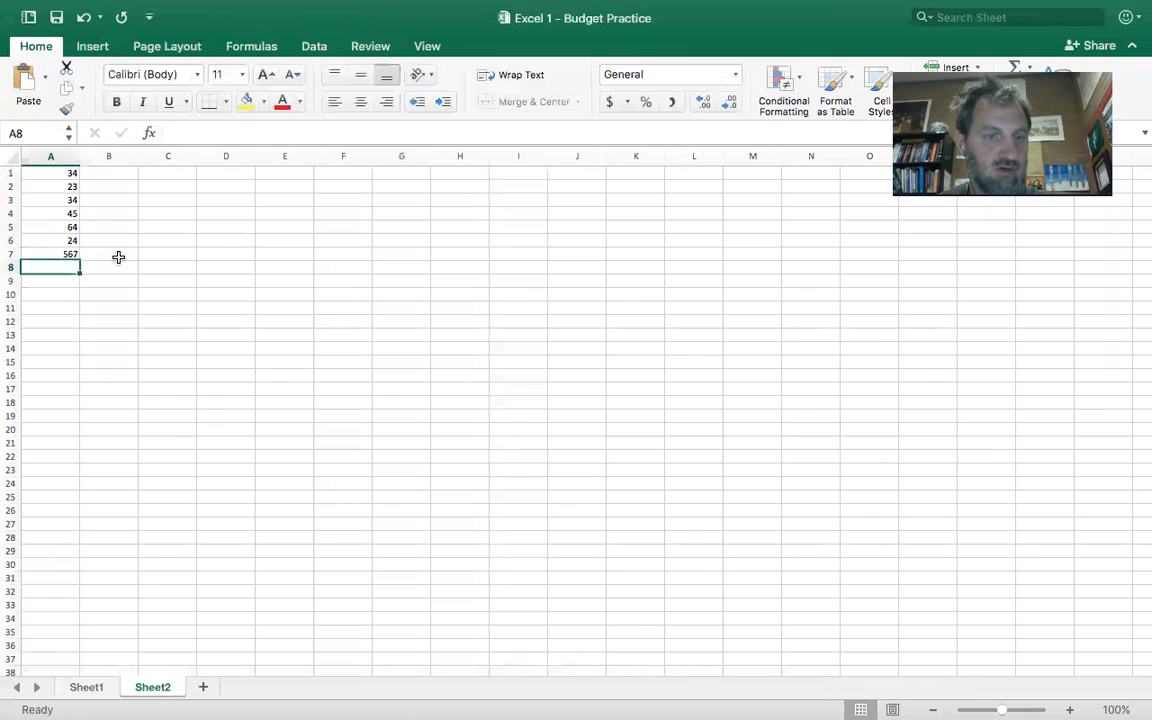
- Complete the number list with 87 in A9, 79 in A10 and 12 in A8
{"action": "key", "text": "Return"}
{"action": "type", "text": "87"}
{"action": "key", "text": "Return"}
{"action": "type", "text": "79"}
{"action": "key", "text": "Return"}
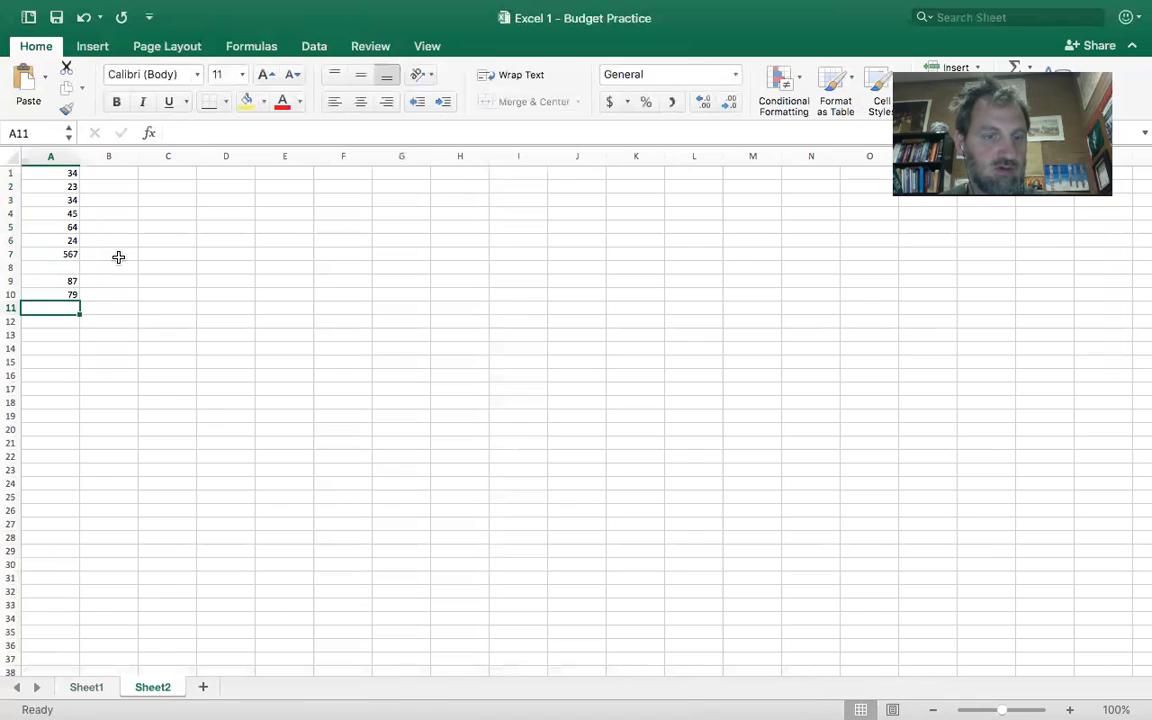
{"action": "key", "text": "Up"}
{"action": "key", "text": "Up"}
{"action": "key", "text": "Up"}
{"action": "type", "text": "12"}
{"action": "key", "text": "Return"}
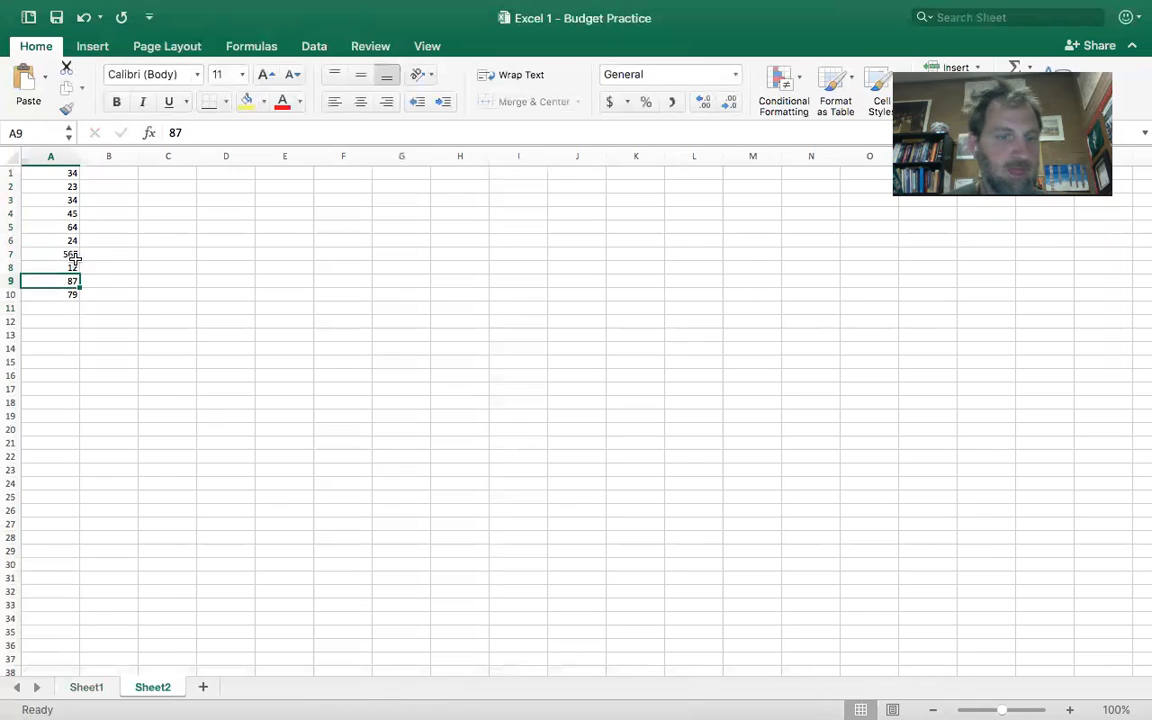
- Enter the label "add them up" in cell A12 below the number list
{"action": "left_click", "coordinate": [62, 321]}
{"action": "type", "text": "add them up"}
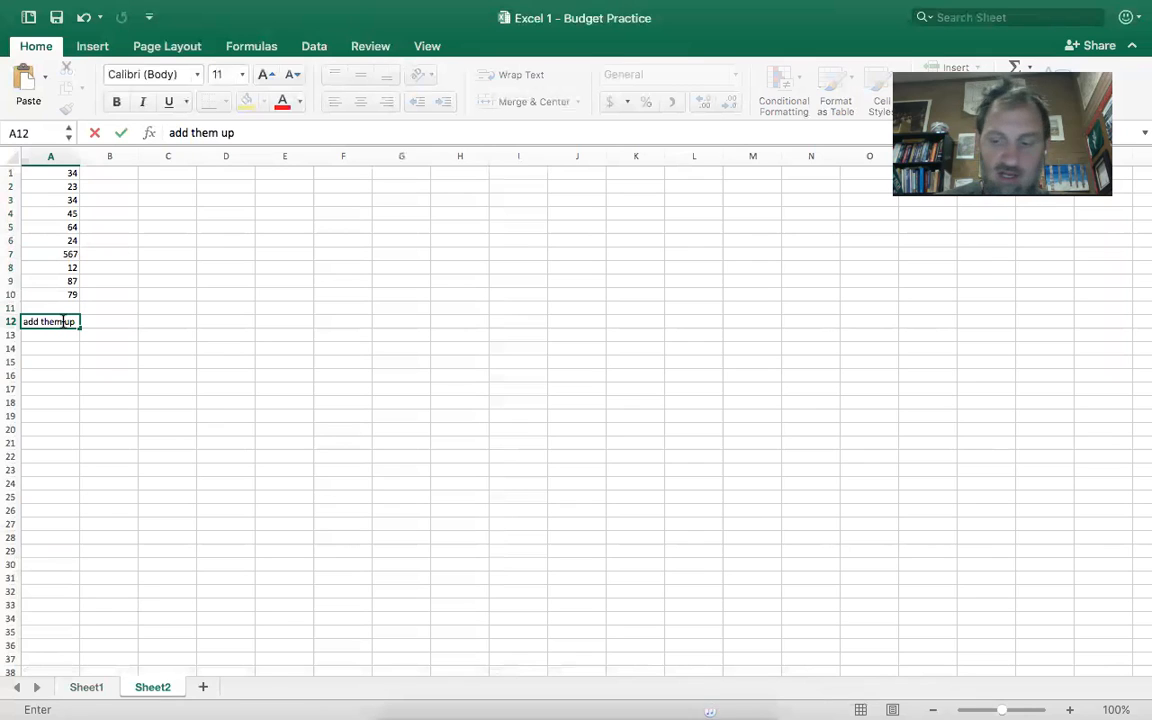
{"action": "key", "text": "Return"}
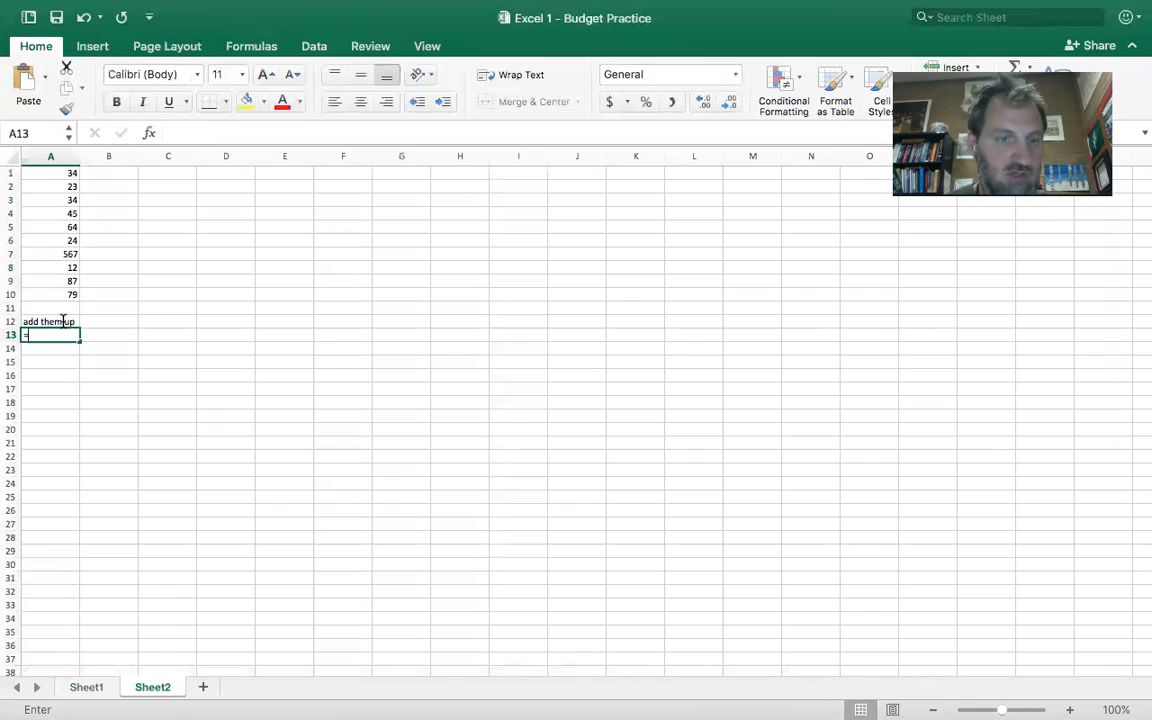
- Total the number list in cell A13 with the formula =sum(a1:a10), and reselect the cell to view its formula
{"action": "type", "text": "="}
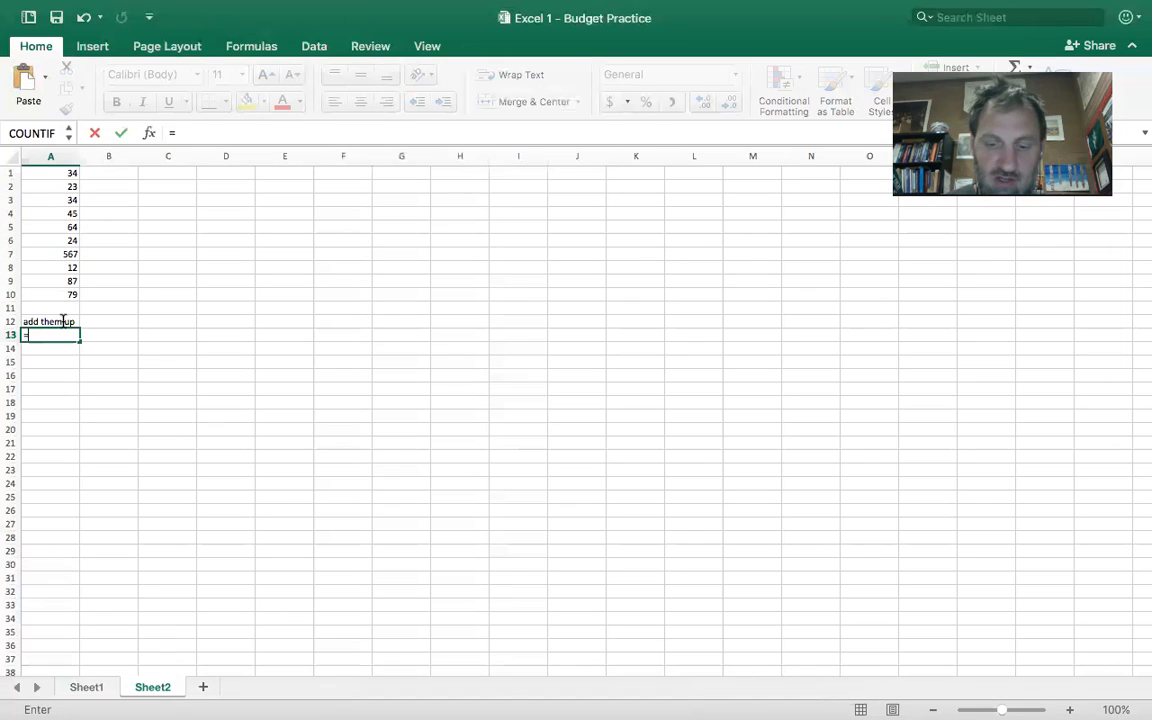
{"action": "type", "text": "sum"}
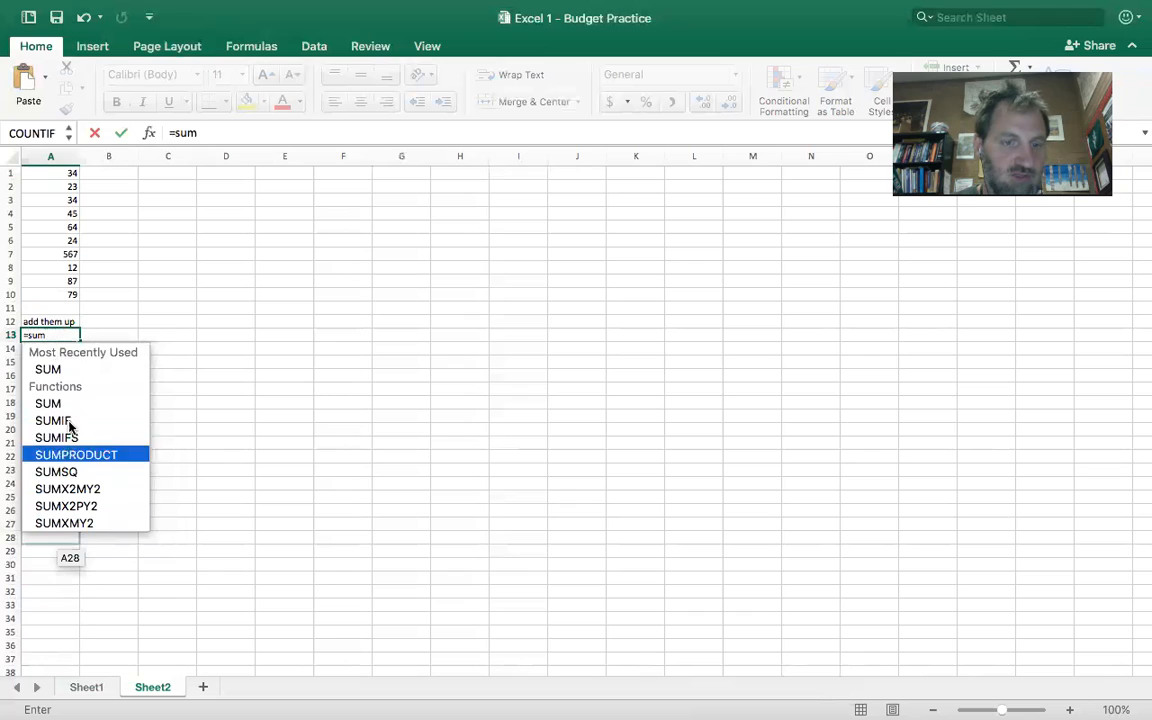
{"action": "left_click", "coordinate": [50, 334]}
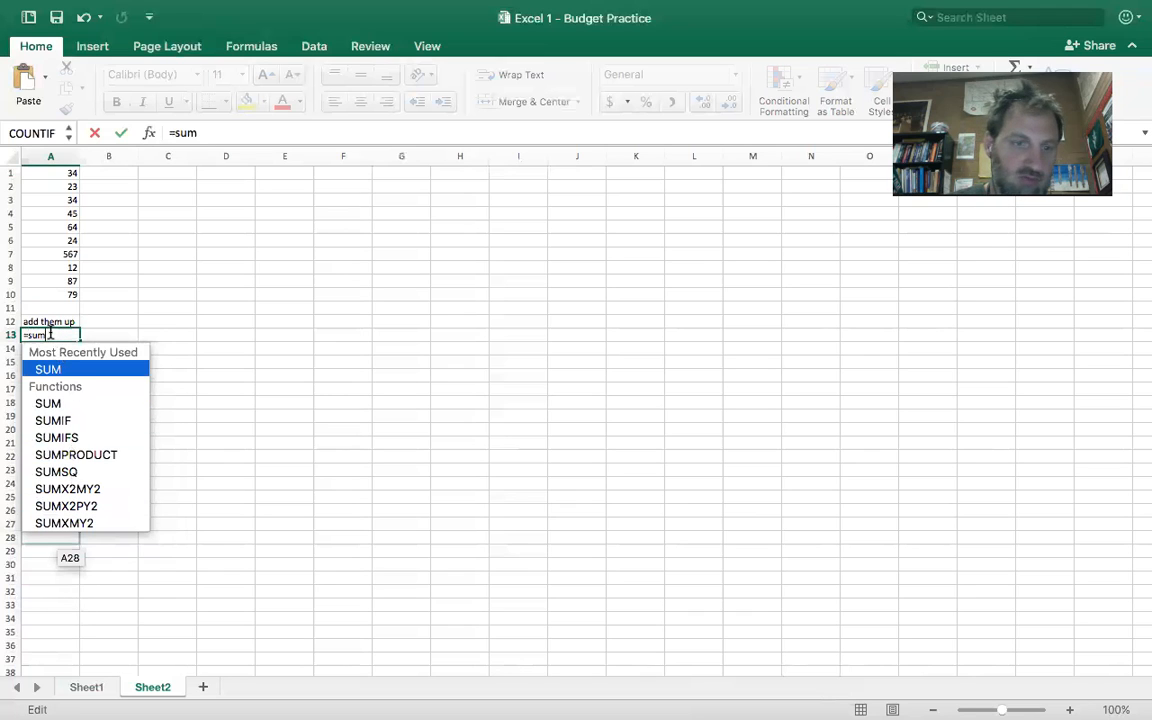
{"action": "type", "text": "("}
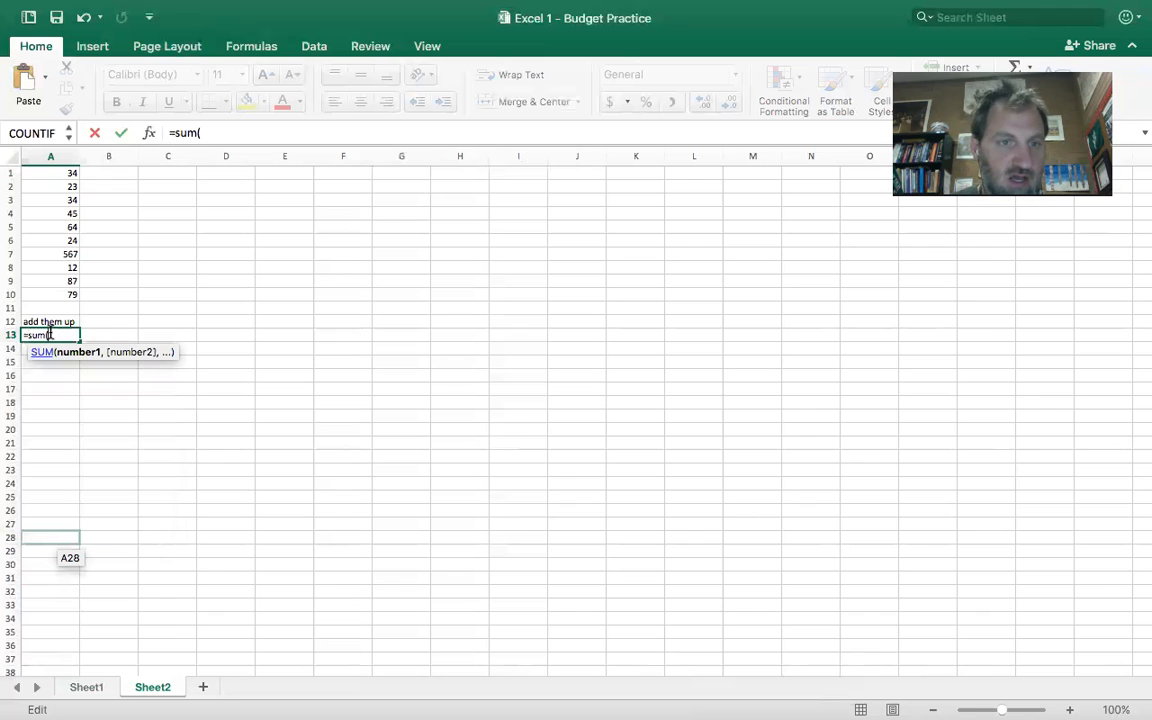
{"action": "type", "text": "a1:"}
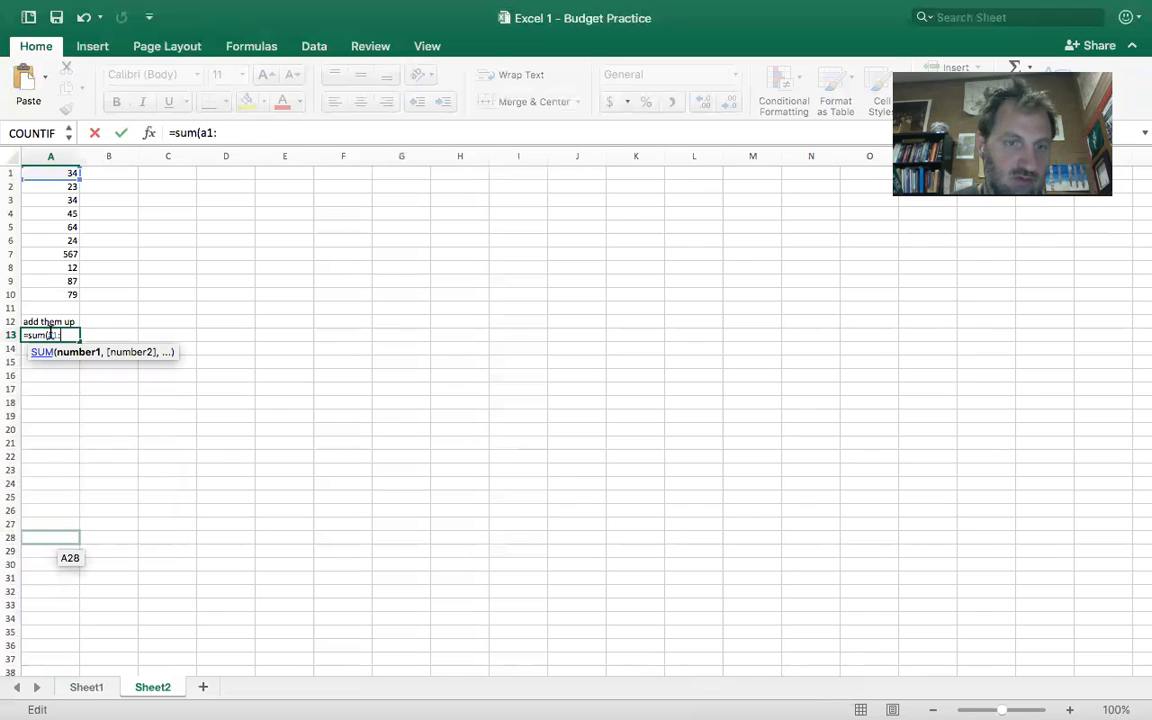
{"action": "type", "text": "a10"}
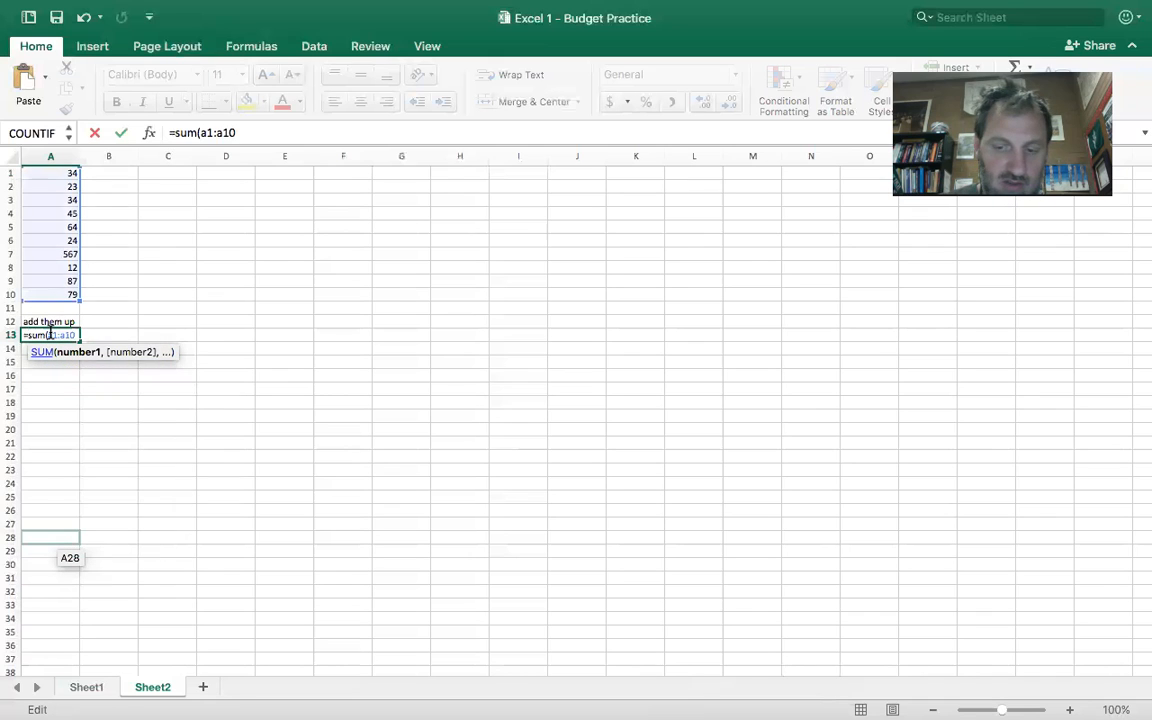
{"action": "type", "text": ")"}
{"action": "key", "text": "Return"}
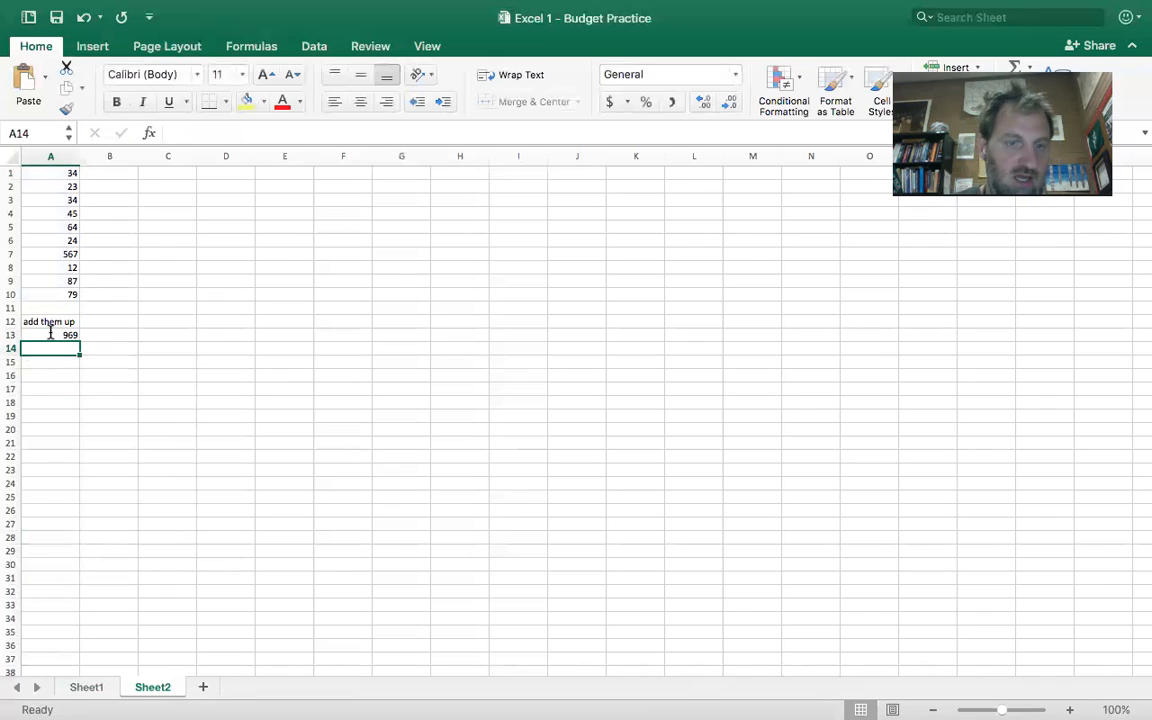
{"action": "left_click", "coordinate": [50, 333]}
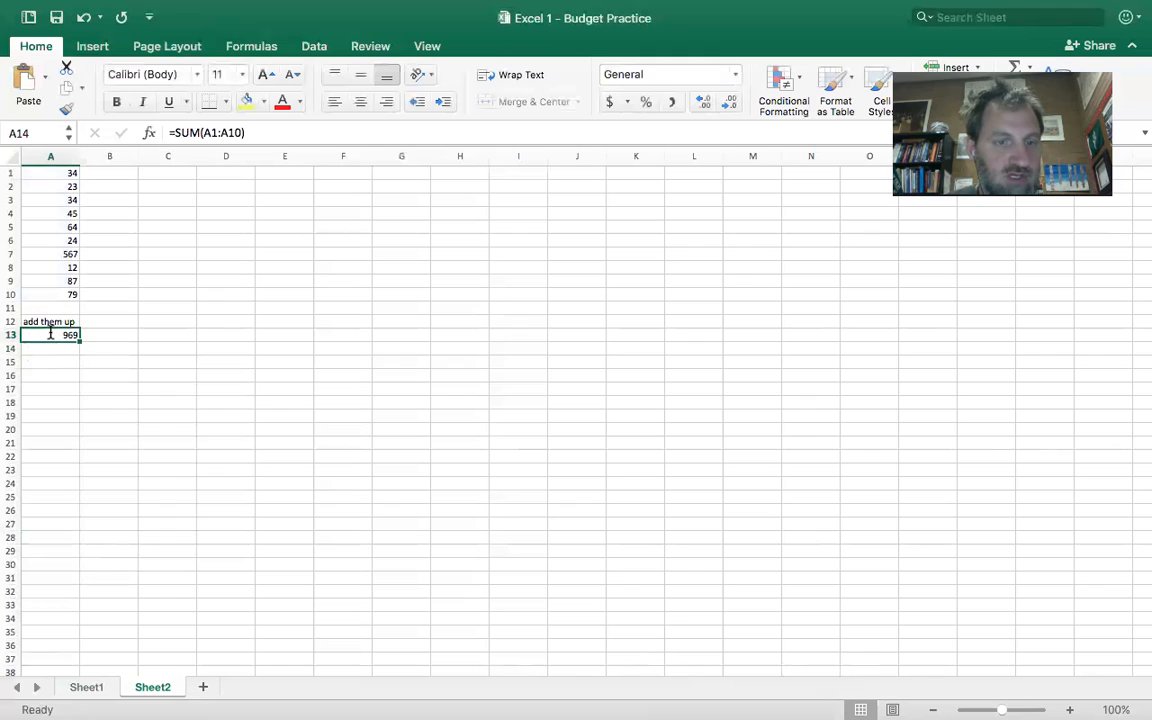
- Change the number in cell A9 to 112 and reselect the total in A13 to check its update
{"action": "left_click", "coordinate": [62, 280]}
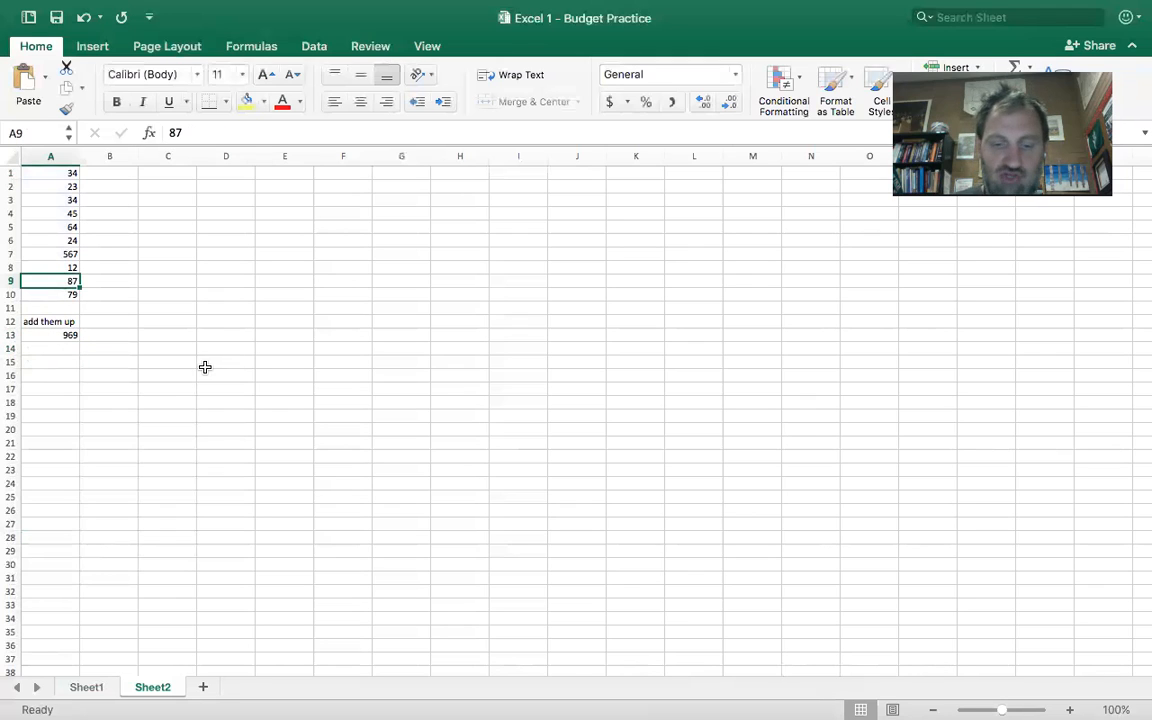
{"action": "type", "text": "112"}
{"action": "key", "text": "Return"}
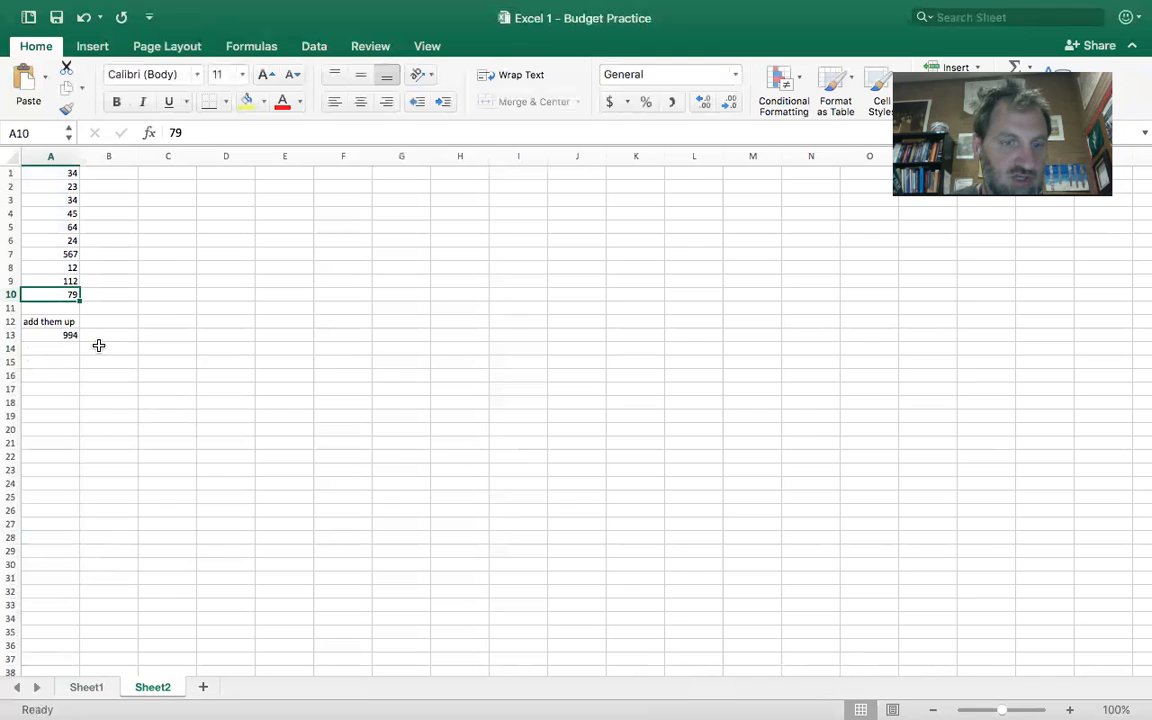
{"action": "left_click", "coordinate": [65, 335]}
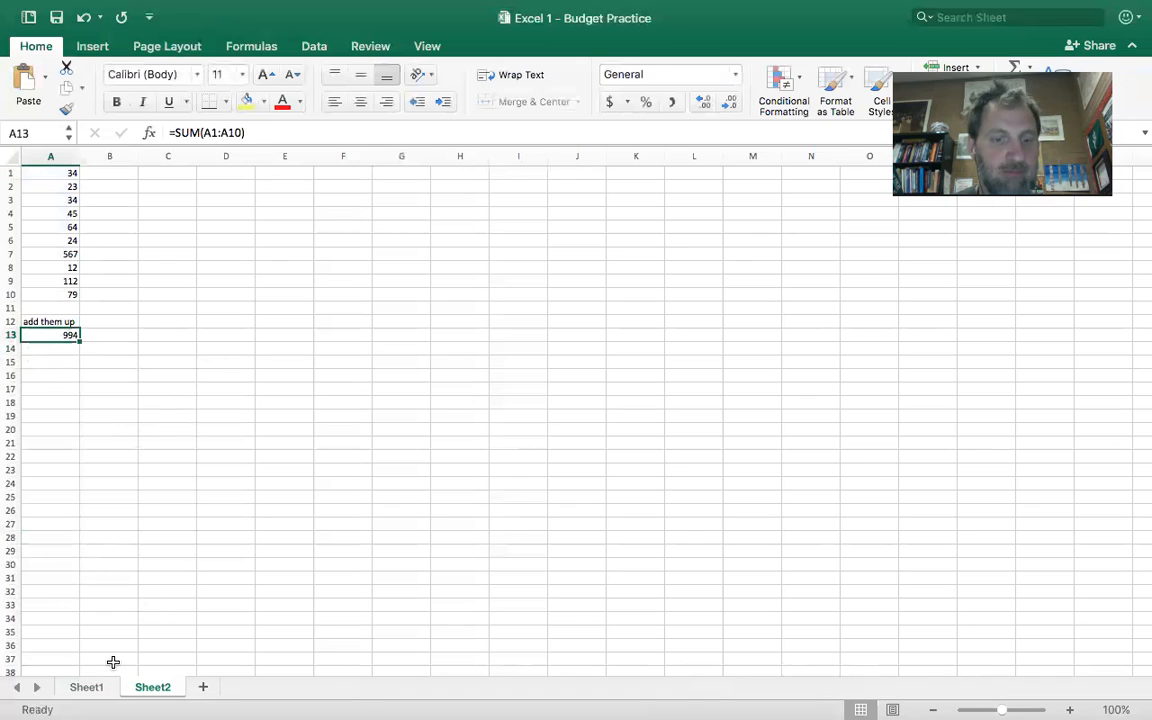
- Return to Sheet1 and enter 2176 as the actual monthly income total in cell C6
{"action": "left_click", "coordinate": [90, 690]}
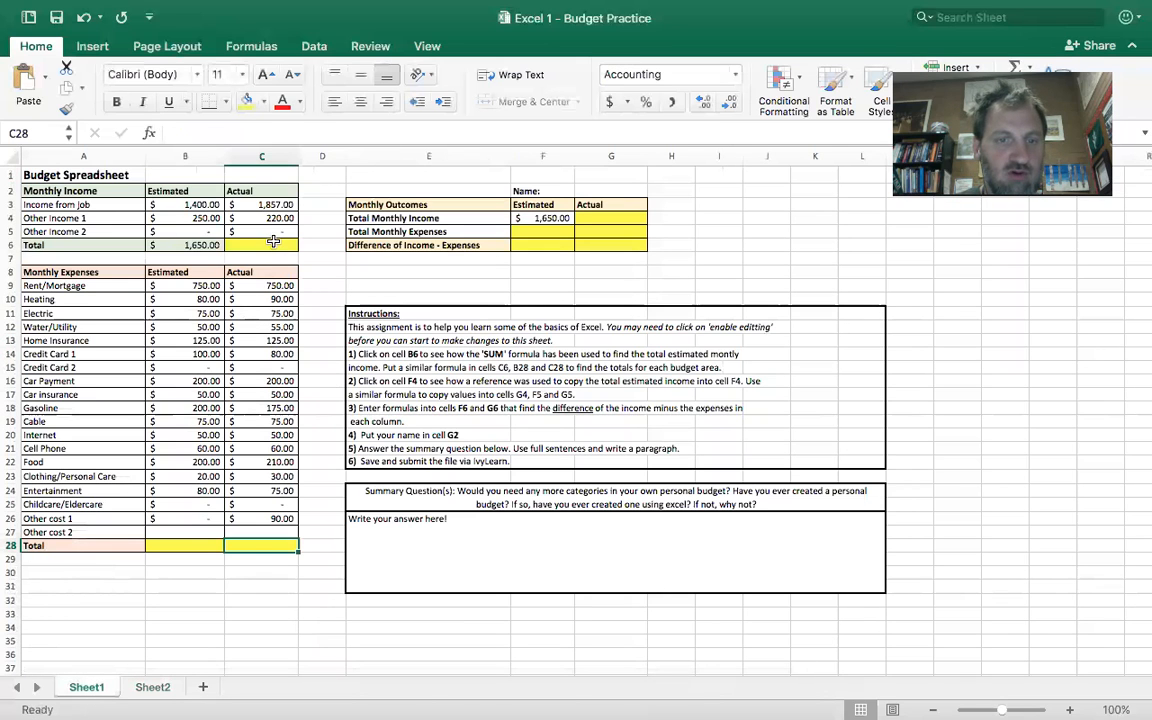
{"action": "left_click", "coordinate": [190, 545]}
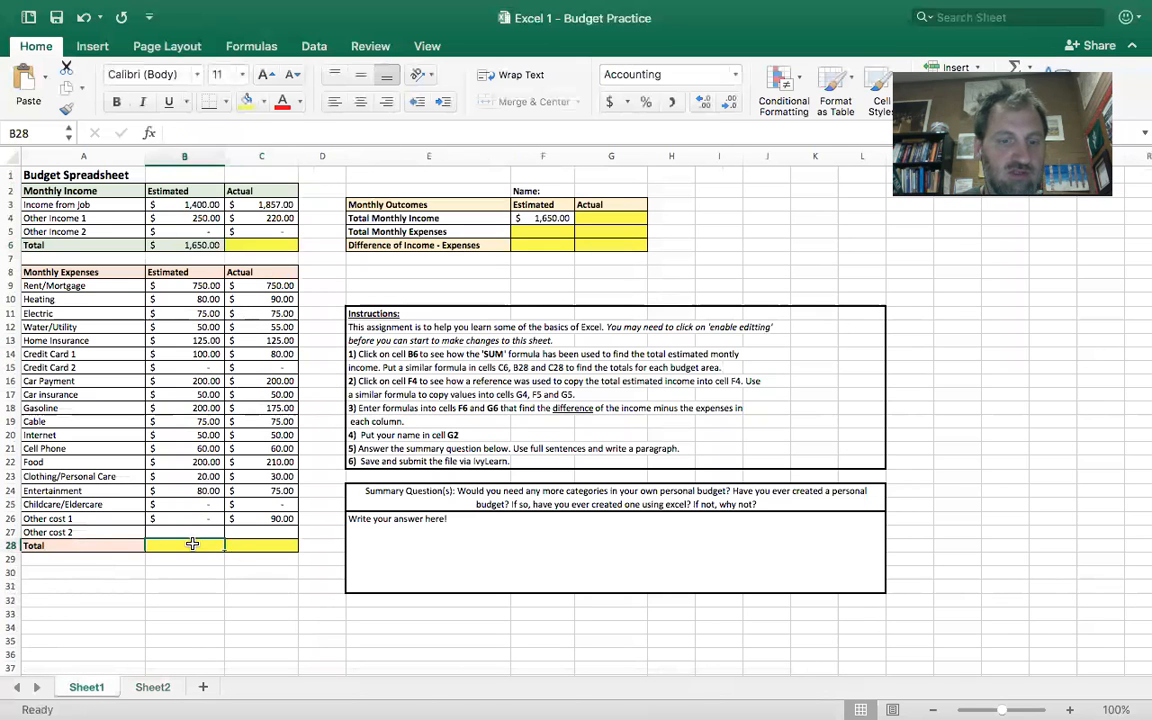
{"action": "left_click", "coordinate": [271, 545]}
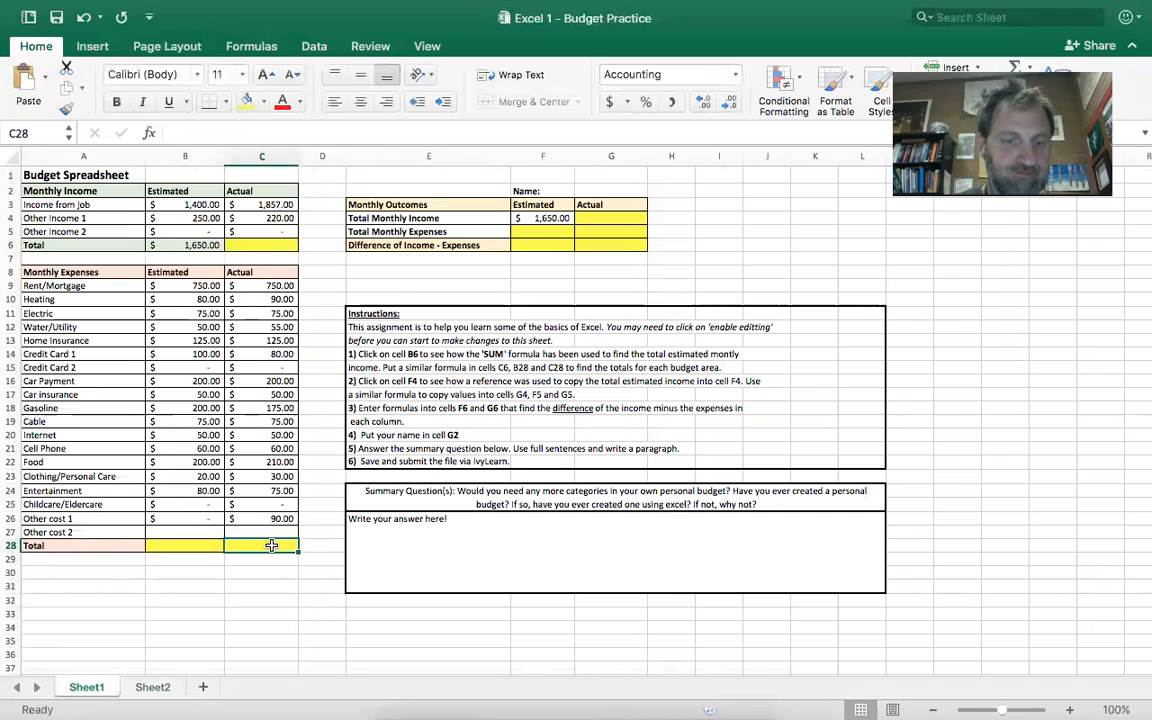
{"action": "left_click", "coordinate": [289, 244]}
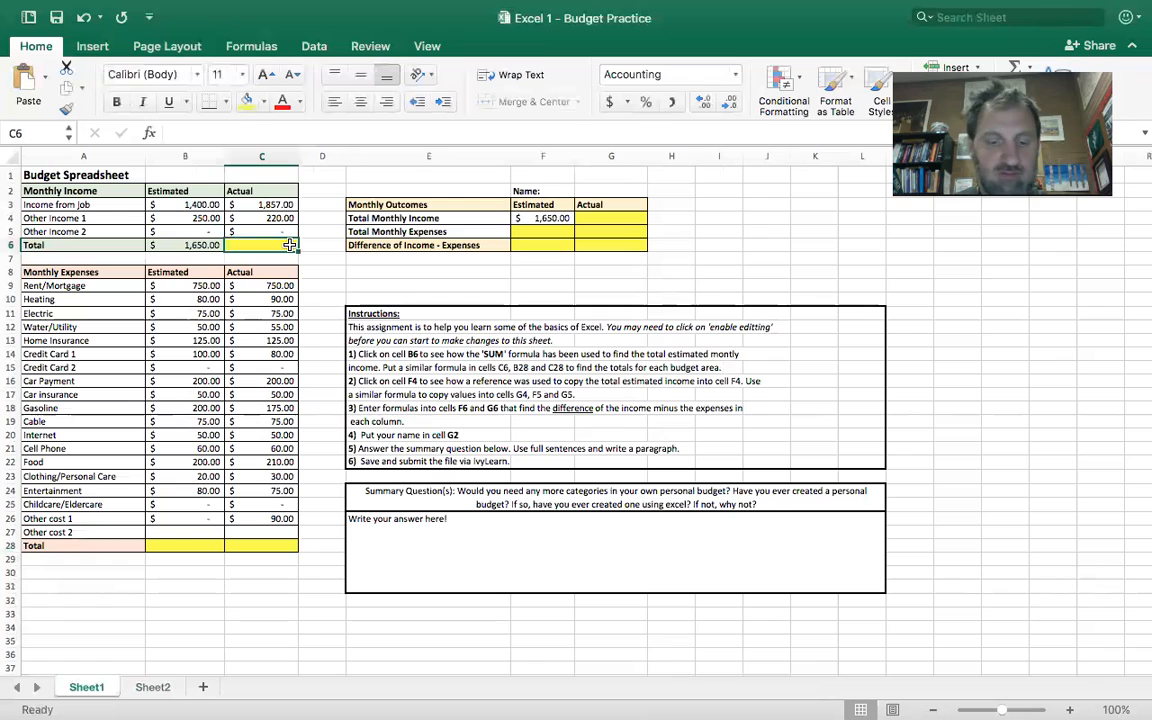
{"action": "type", "text": "2176"}
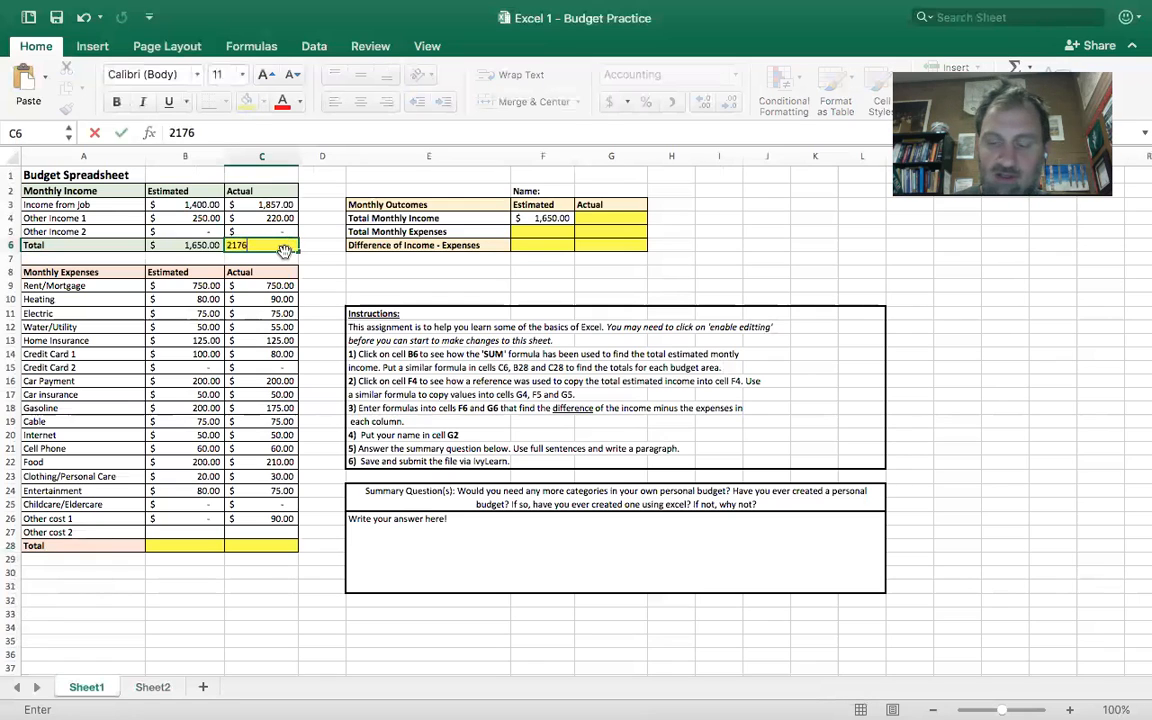
{"action": "key", "text": "Return"}
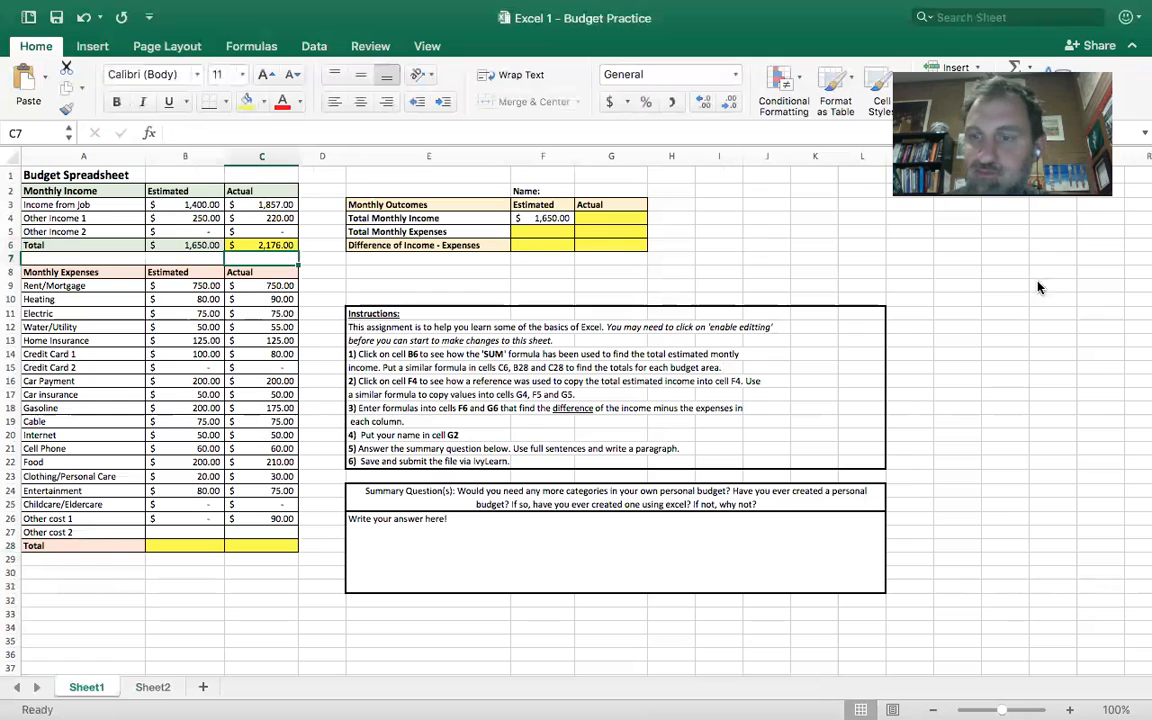
- Examine the income and expense cells of the Monthly Outcomes table and the reference formula in F4
{"action": "left_click", "coordinate": [610, 218]}
{"action": "left_click", "coordinate": [547, 229]}
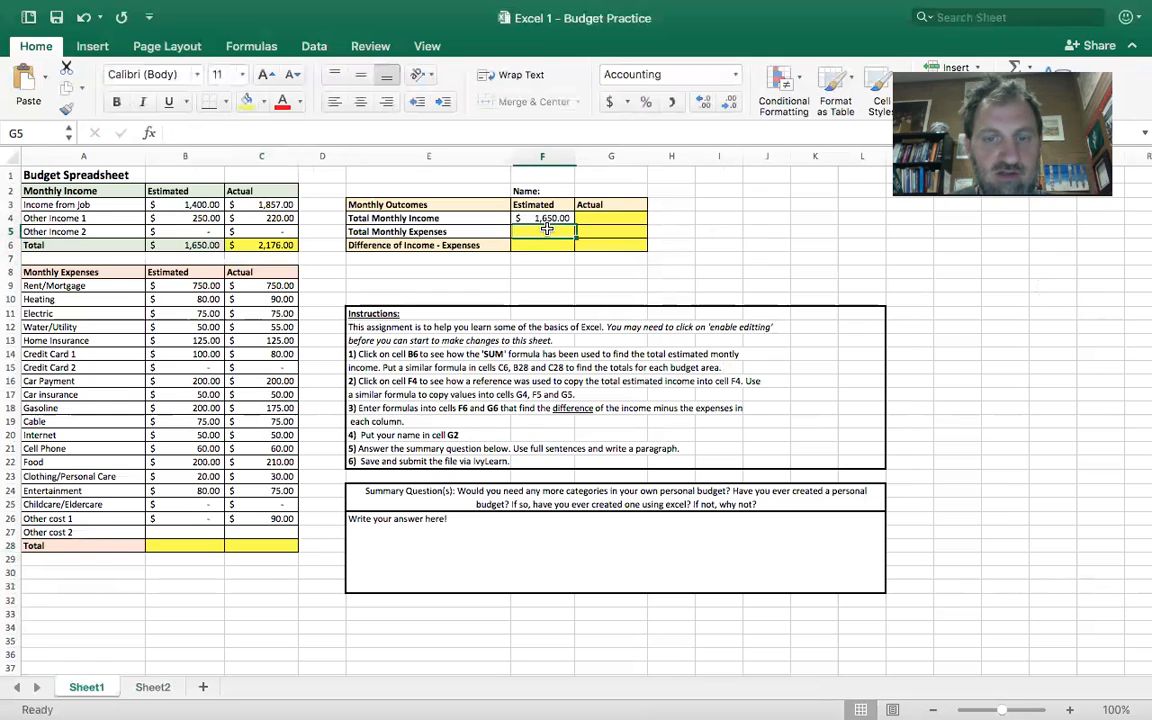
{"action": "left_click", "coordinate": [547, 219]}
{"action": "left_click", "coordinate": [610, 217]}
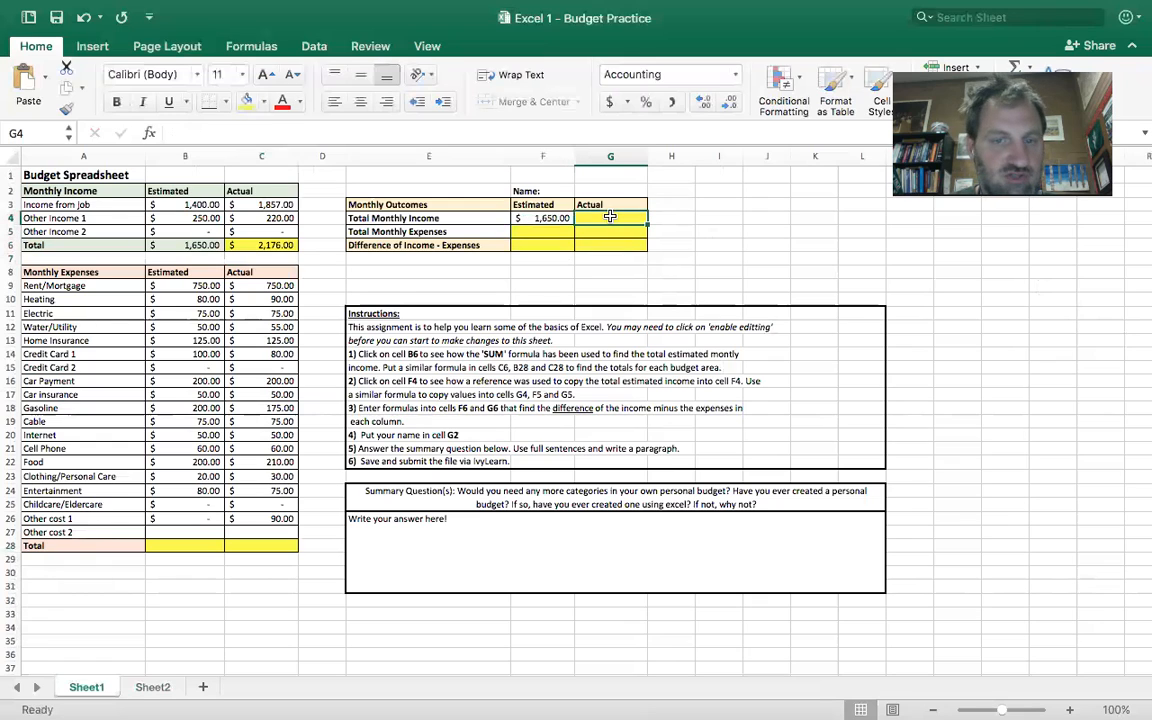
{"action": "left_click", "coordinate": [609, 231]}
{"action": "left_click", "coordinate": [548, 232]}
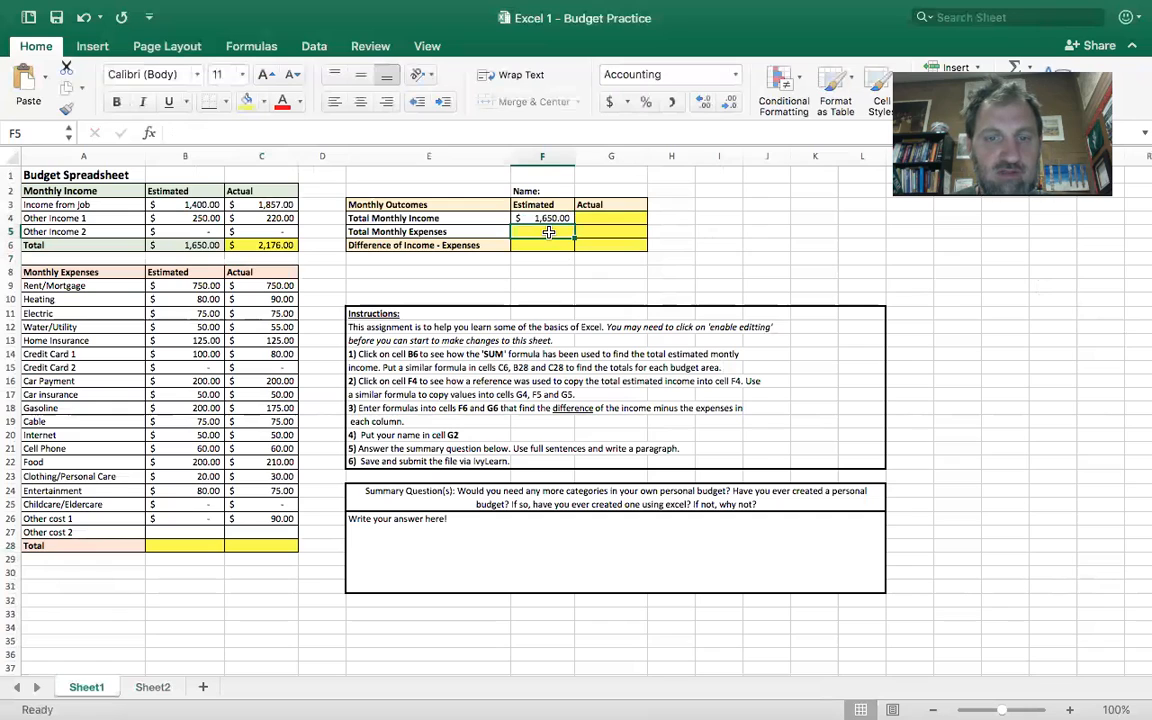
{"action": "left_click", "coordinate": [555, 218]}
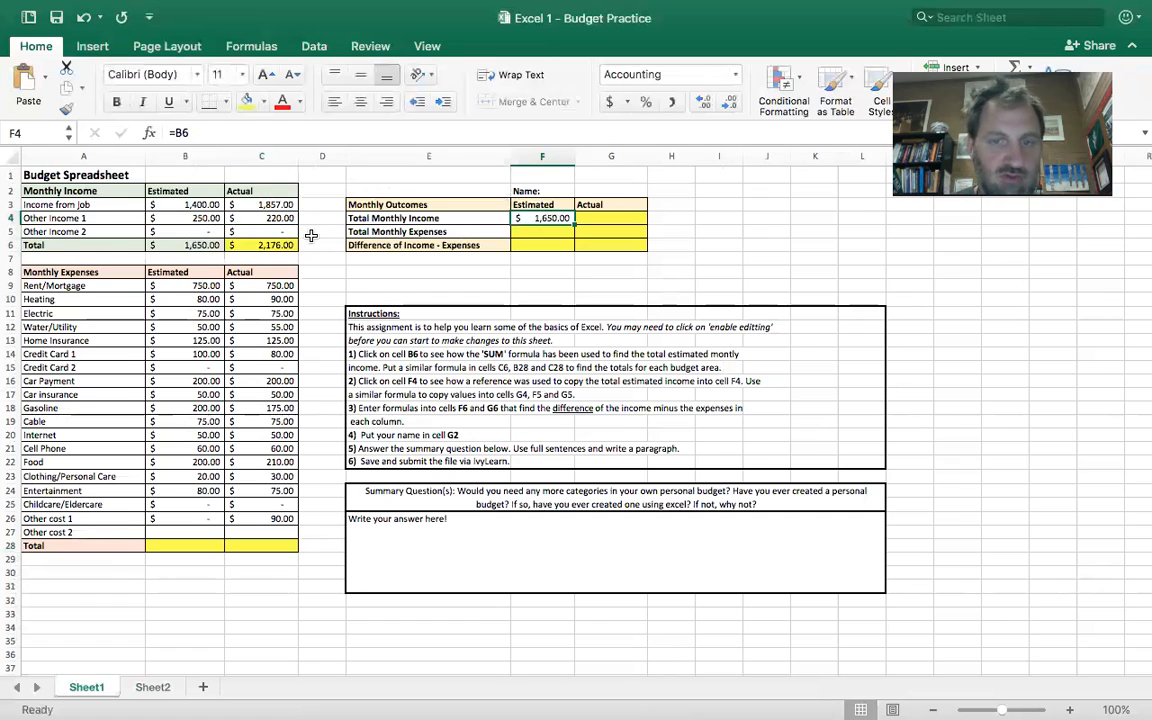
- Copy the actual income total into cell G4 of Monthly Outcomes with the reference =C6
{"action": "left_click", "coordinate": [610, 217]}
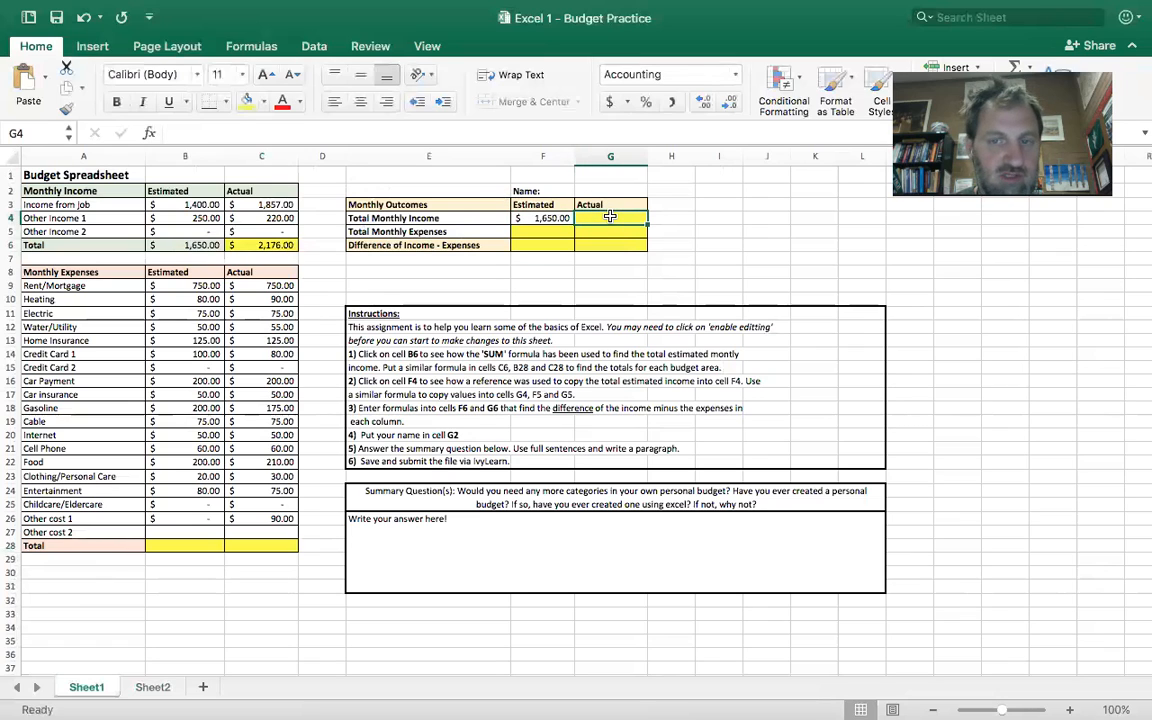
{"action": "type", "text": "=C"}
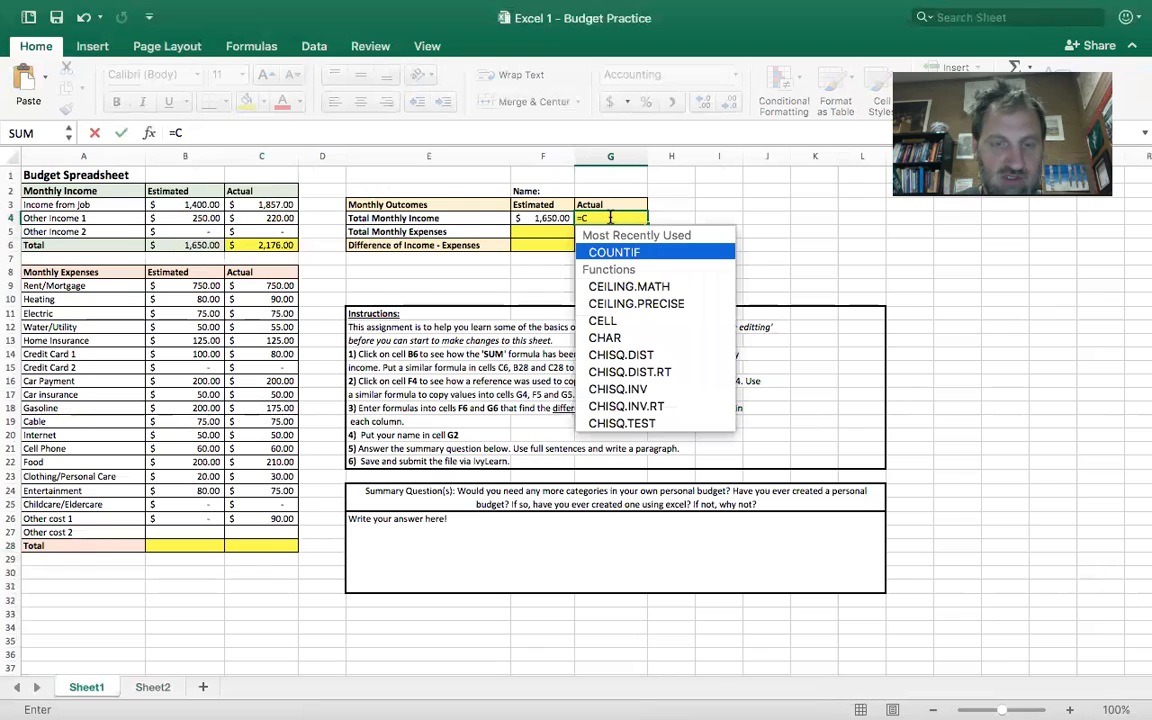
{"action": "type", "text": "6"}
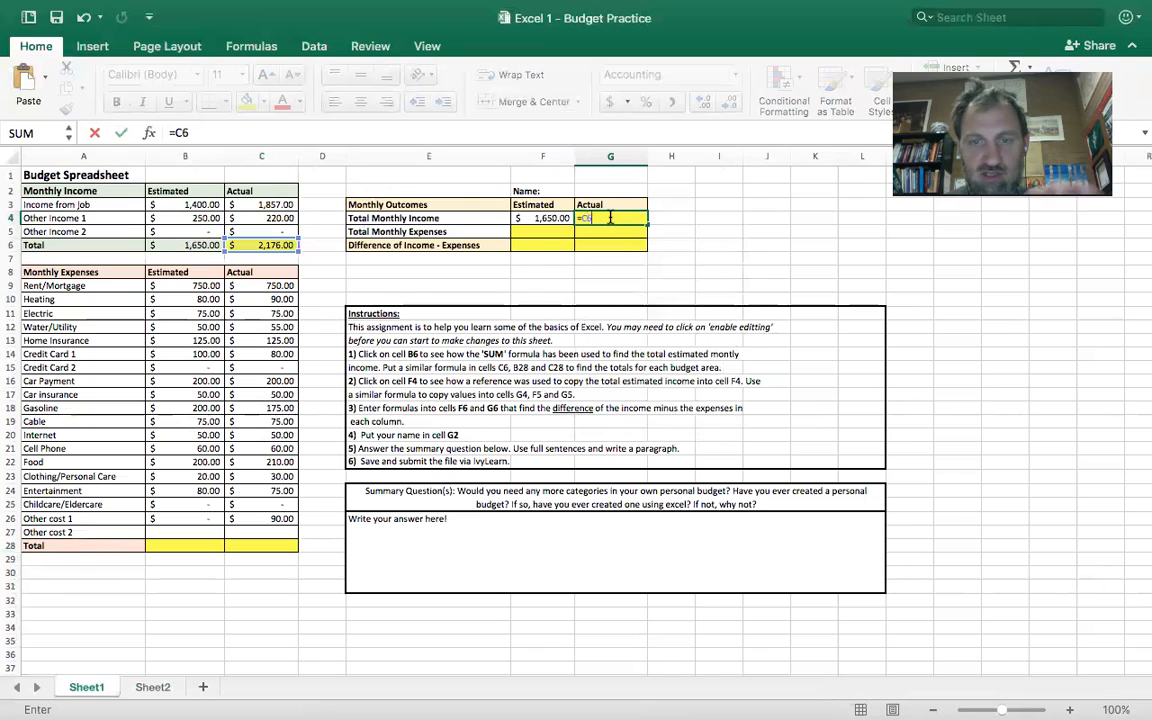
{"action": "key", "text": "Return"}
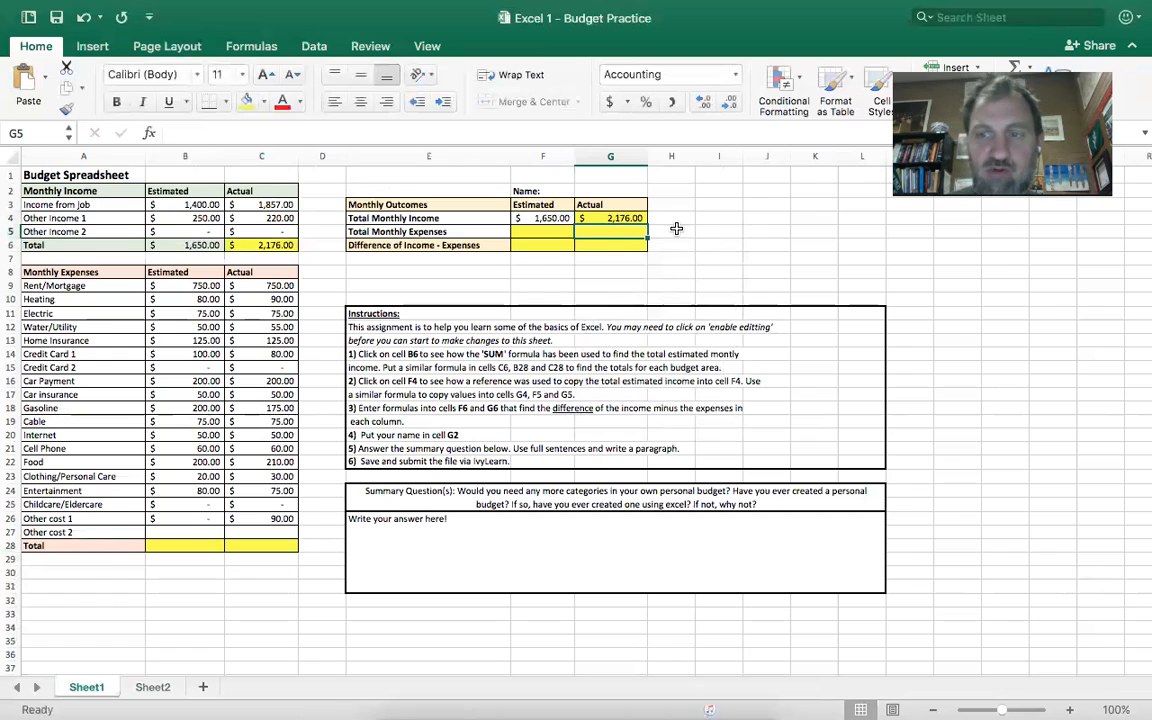
{"action": "left_click", "coordinate": [552, 243]}
{"action": "left_click", "coordinate": [600, 241]}
{"action": "left_click", "coordinate": [559, 246]}
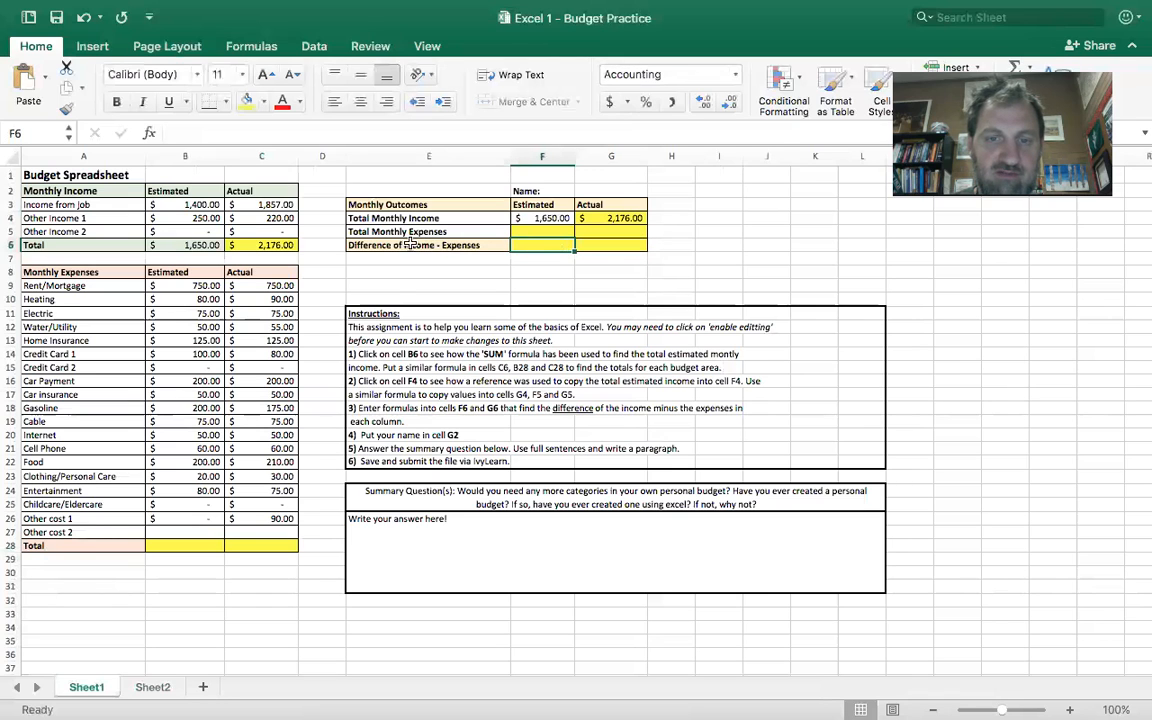
{"action": "scroll", "coordinate": [499, 248], "scroll_direction": "down", "scroll_amount": 2}
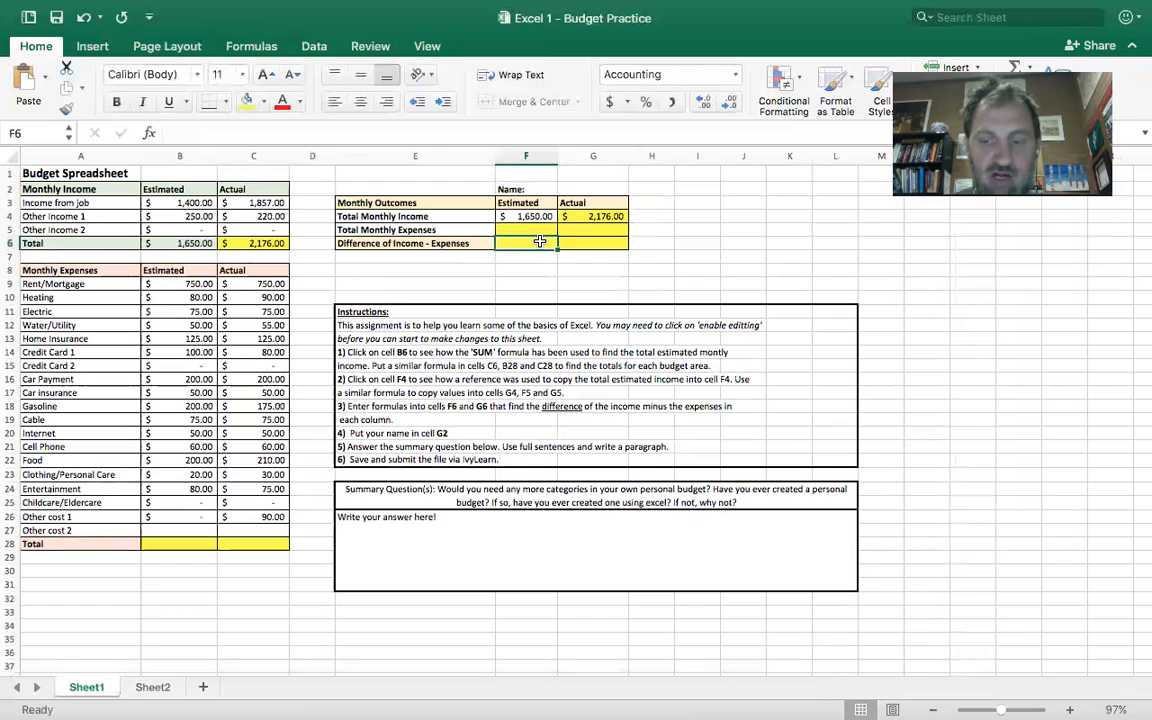
{"action": "type", "text": "=subtr"}
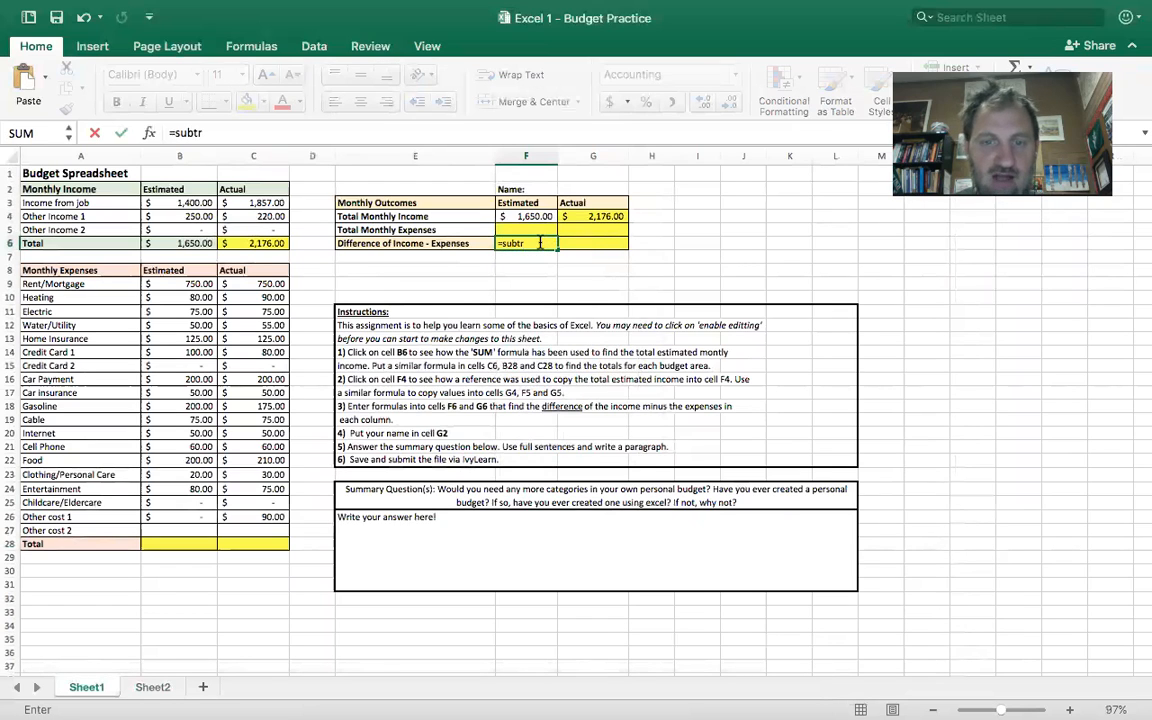
{"action": "key", "text": "BackSpace"}
{"action": "key", "text": "BackSpace"}
{"action": "key", "text": "BackSpace"}
{"action": "key", "text": "BackSpace"}
{"action": "key", "text": "BackSpace"}
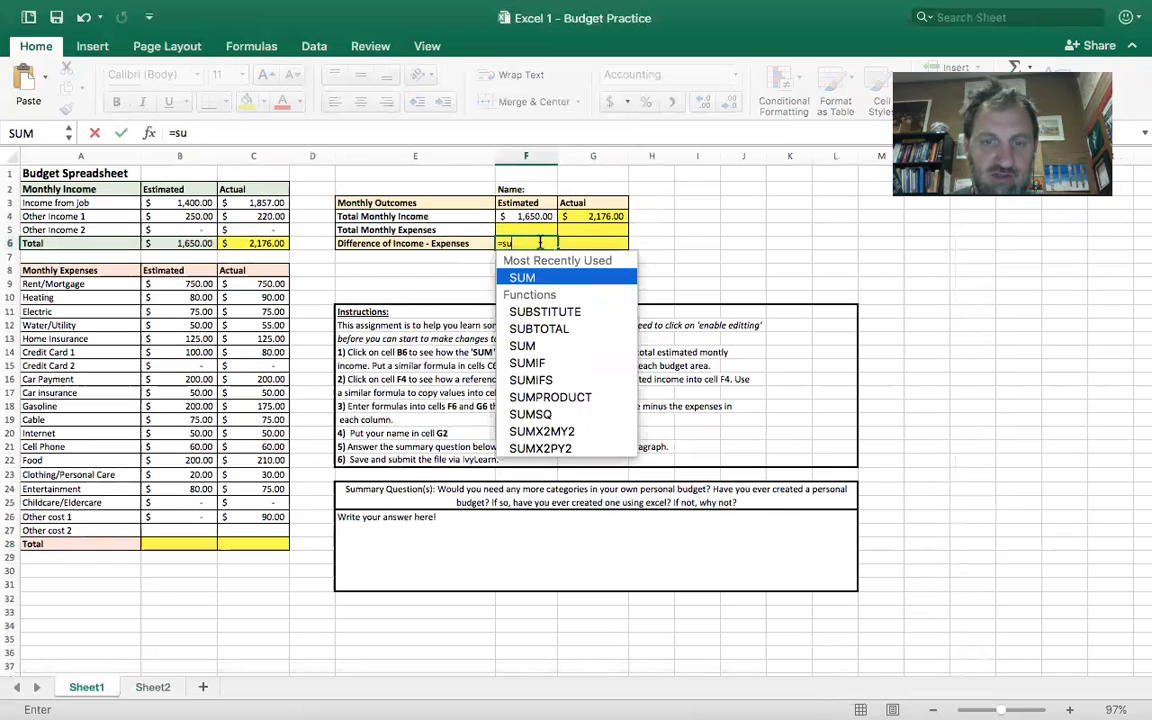
{"action": "type", "text": "minu"}
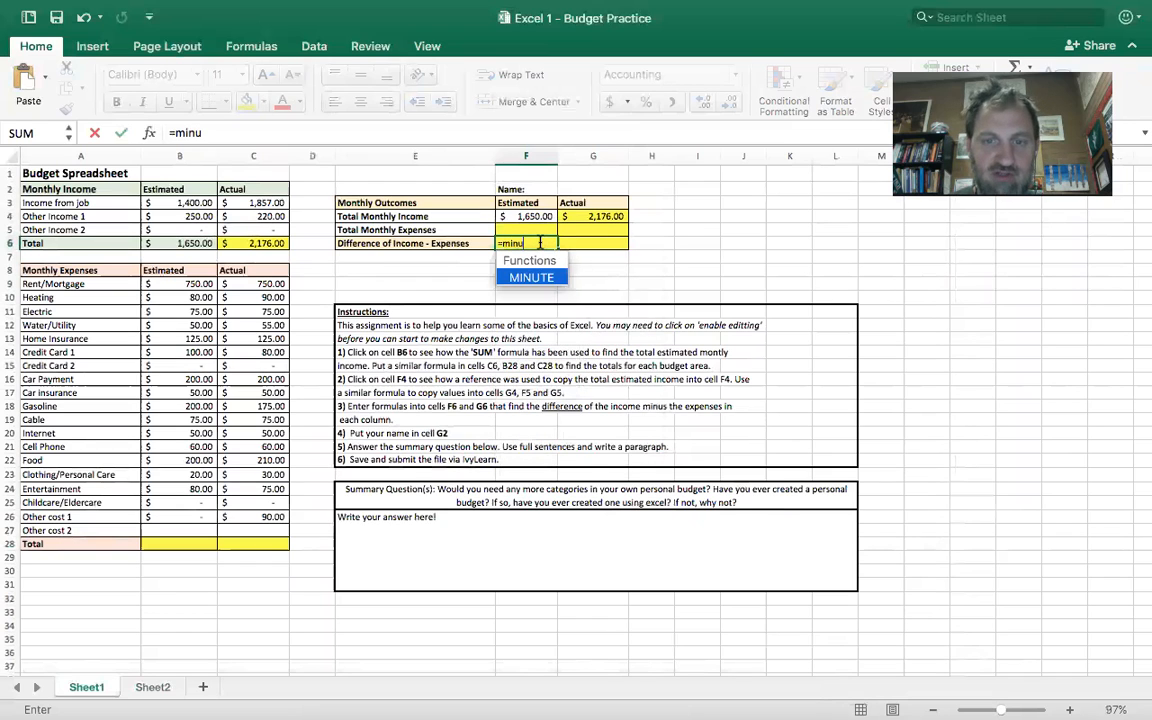
{"action": "type", "text": "s"}
{"action": "key", "text": "BackSpace"}
{"action": "key", "text": "BackSpace"}
{"action": "key", "text": "BackSpace"}
{"action": "key", "text": "BackSpace"}
{"action": "key", "text": "BackSpace"}
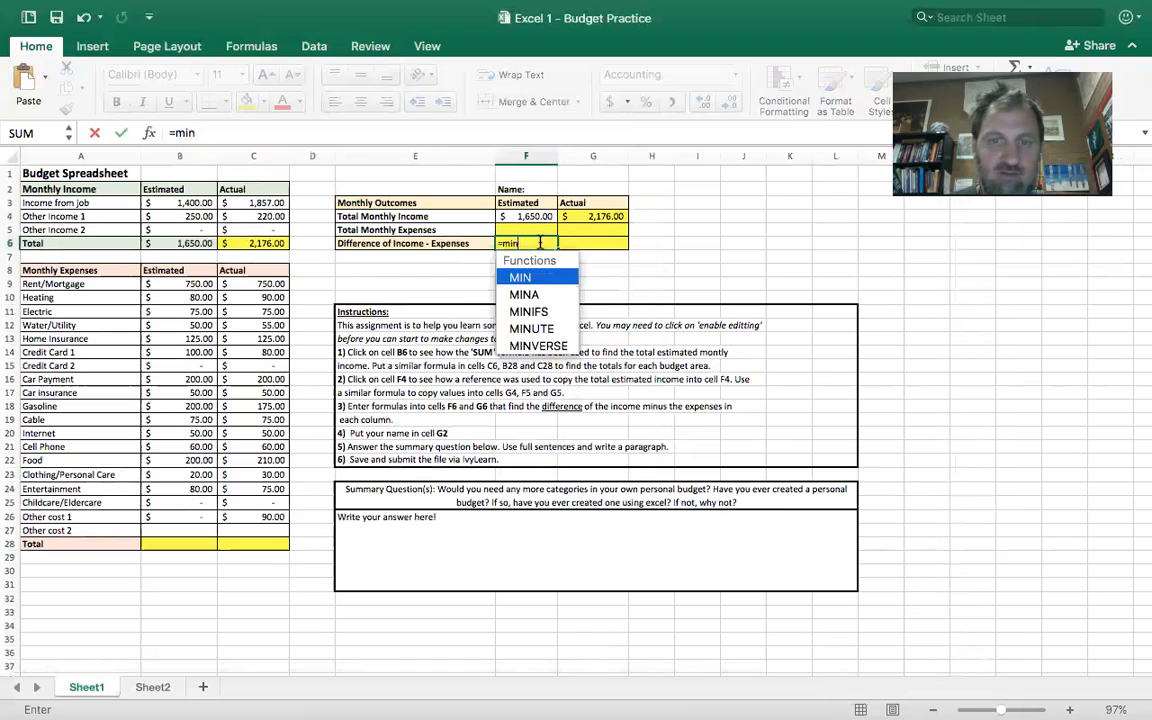
{"action": "key", "text": "BackSpace"}
{"action": "left_click", "coordinate": [520, 265]}
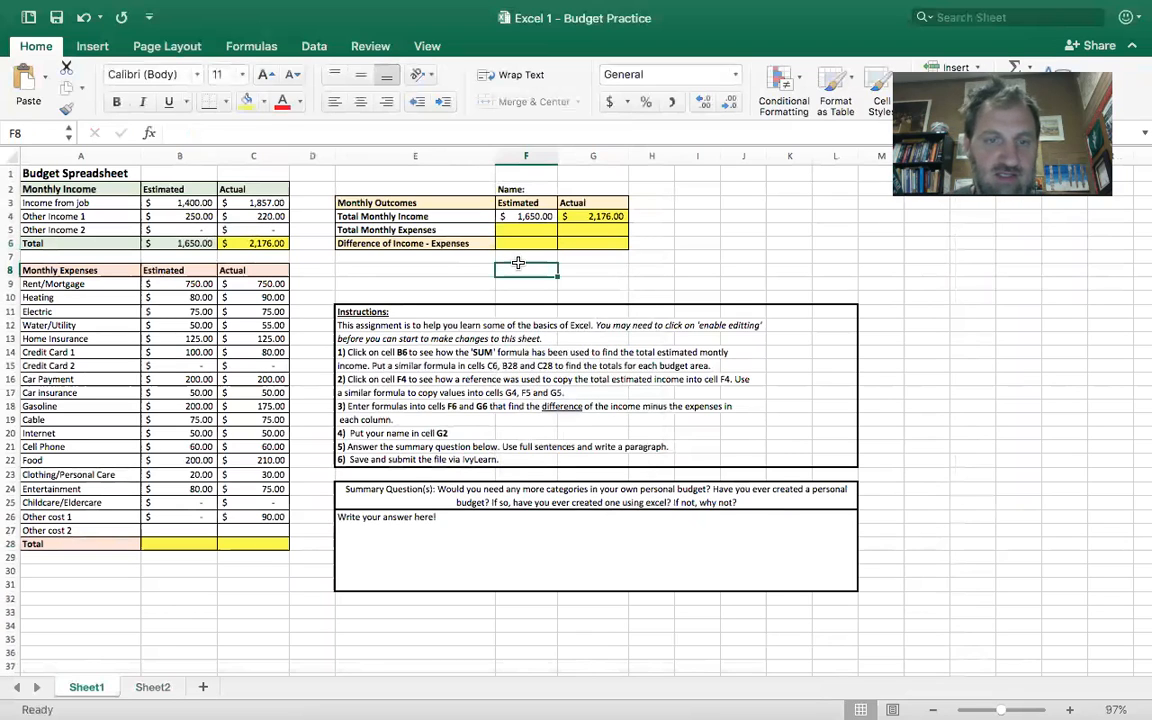
- On Sheet2, enter 34 in cell C3 and 29 in cell C4 as a subtraction example
{"action": "left_click", "coordinate": [151, 687]}
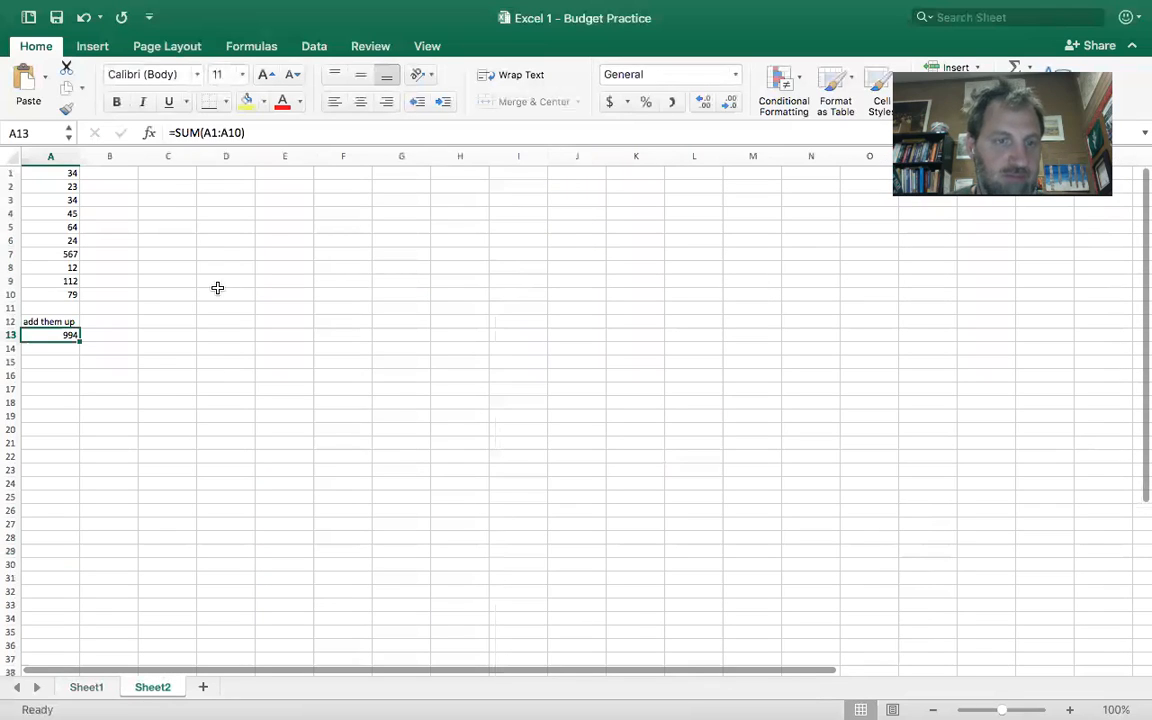
{"action": "left_click", "coordinate": [174, 197]}
{"action": "type", "text": "34"}
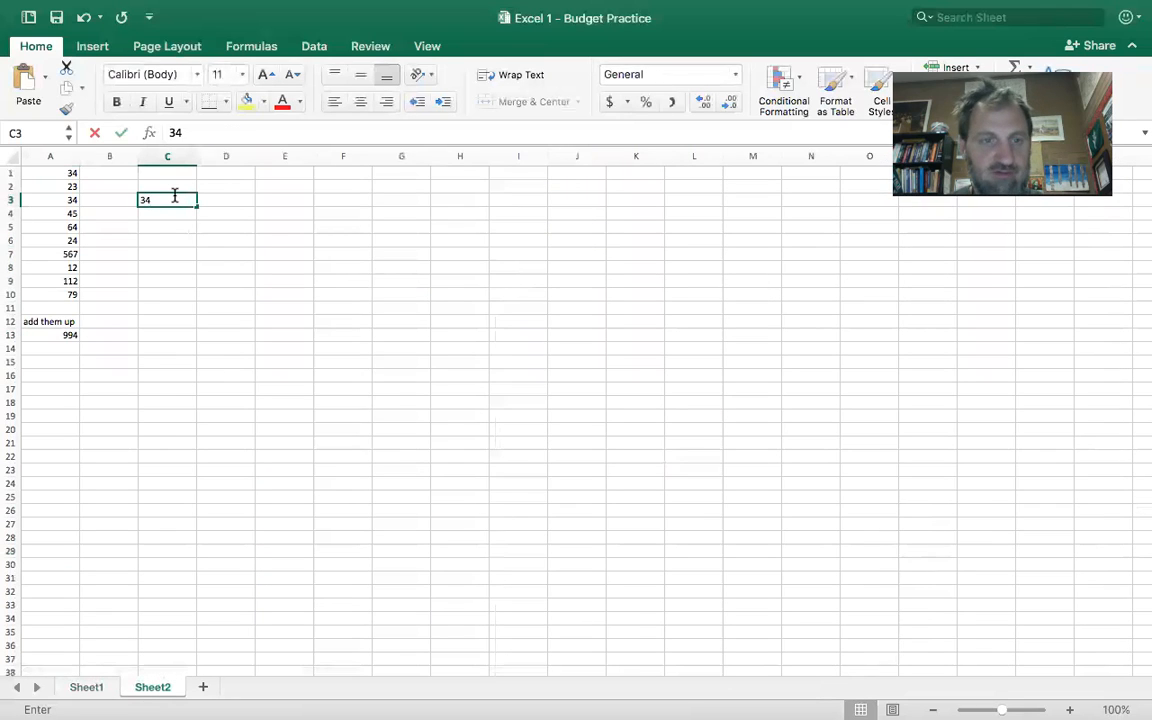
{"action": "key", "text": "Return"}
{"action": "type", "text": "29"}
{"action": "key", "text": "Return"}
- Subtract the two example numbers in cell C6 with the formula =C3-C4
{"action": "key", "text": "Return"}
{"action": "type", "text": "="}
{"action": "left_click", "coordinate": [173, 197]}
{"action": "type", "text": "-"}
{"action": "left_click", "coordinate": [167, 214]}
- Enter 123 in cell E3 and 45 in cell E4 for a second subtraction example
{"action": "key", "text": "Return"}
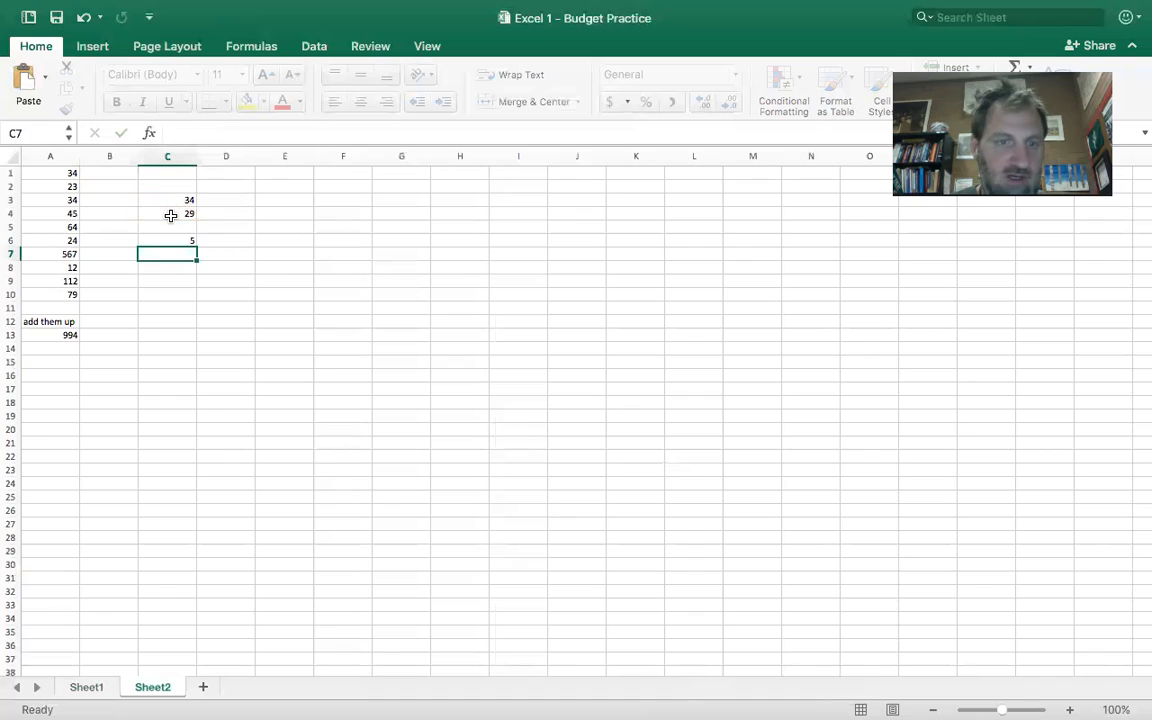
{"action": "left_click", "coordinate": [221, 242]}
{"action": "left_click", "coordinate": [283, 201]}
{"action": "type", "text": "123"}
{"action": "key", "text": "Return"}
{"action": "type", "text": "45"}
{"action": "key", "text": "Return"}
{"action": "key", "text": "Return"}
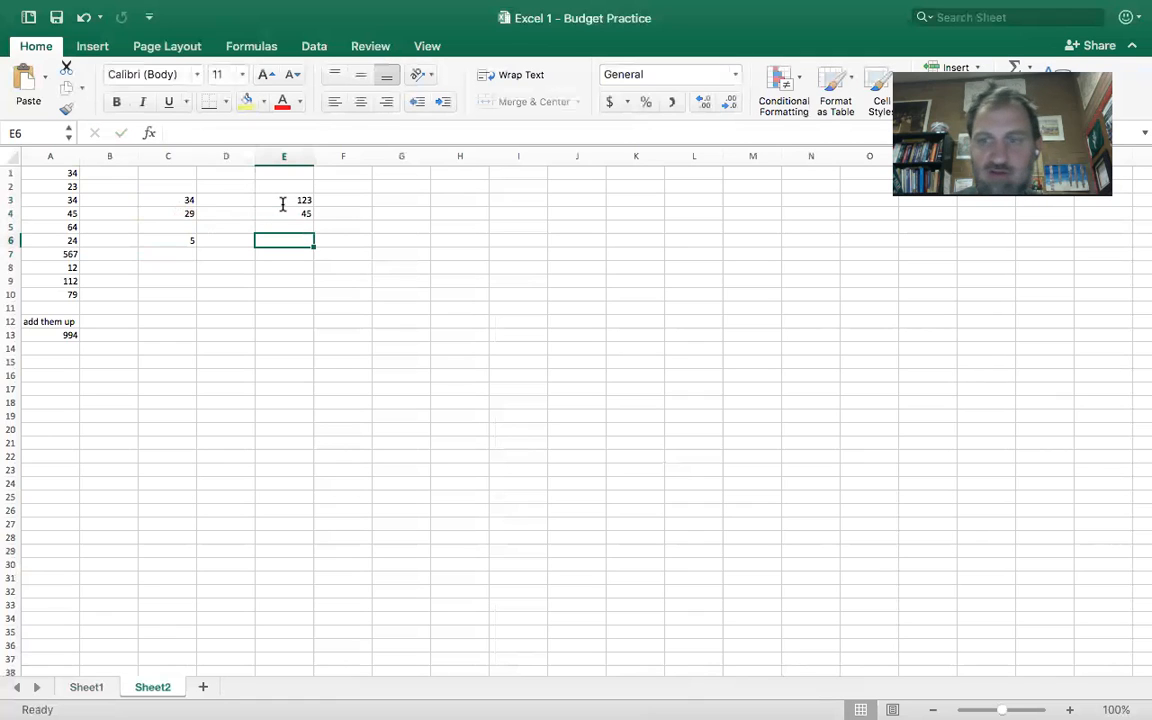
- Calculate the difference of the second example in cell E6 with the formula =E3-E4
{"action": "type", "text": "="}
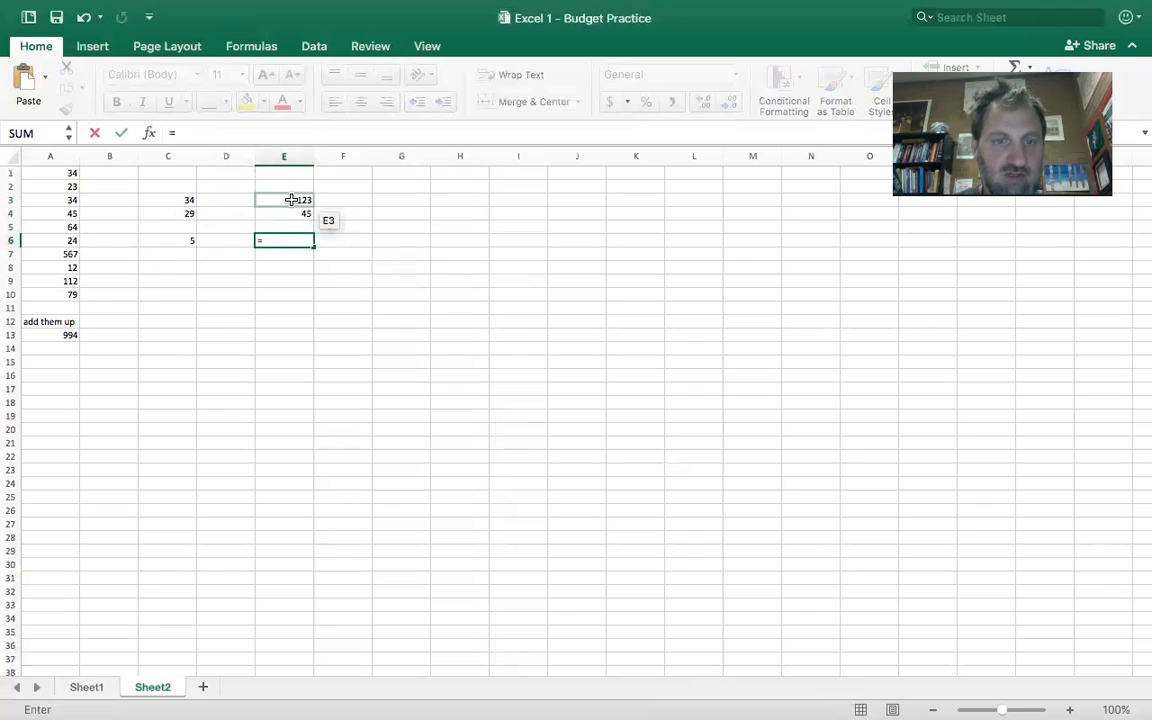
{"action": "left_click", "coordinate": [290, 200]}
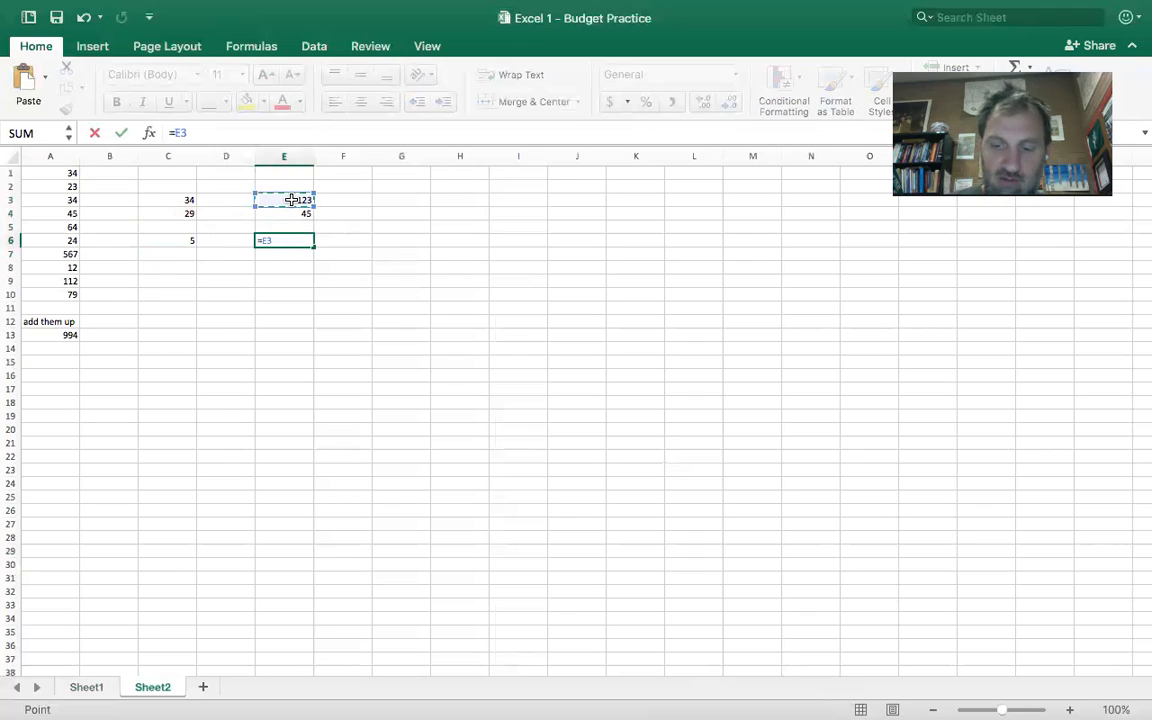
{"action": "left_click", "coordinate": [290, 214]}
{"action": "key", "text": "Return"}
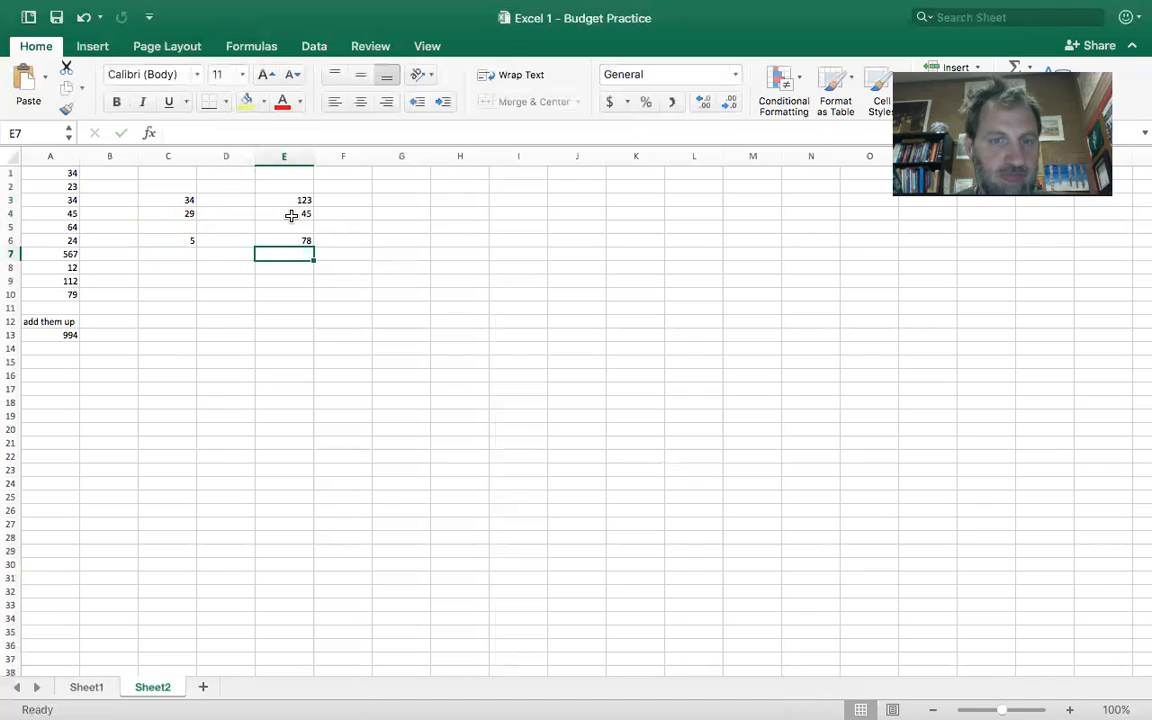
- Enter 34 in cell F3 and 98 in cell F4 for a third subtraction example
{"action": "left_click", "coordinate": [340, 200]}
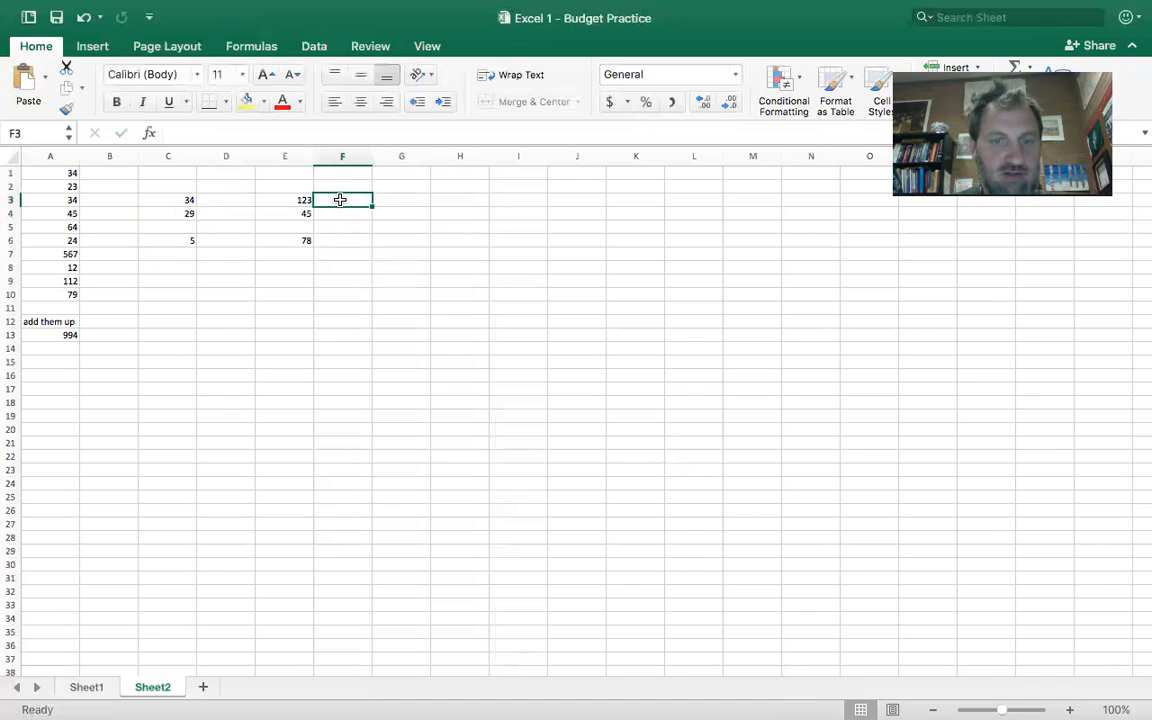
{"action": "type", "text": "34"}
{"action": "key", "text": "Return"}
{"action": "type", "text": "98"}
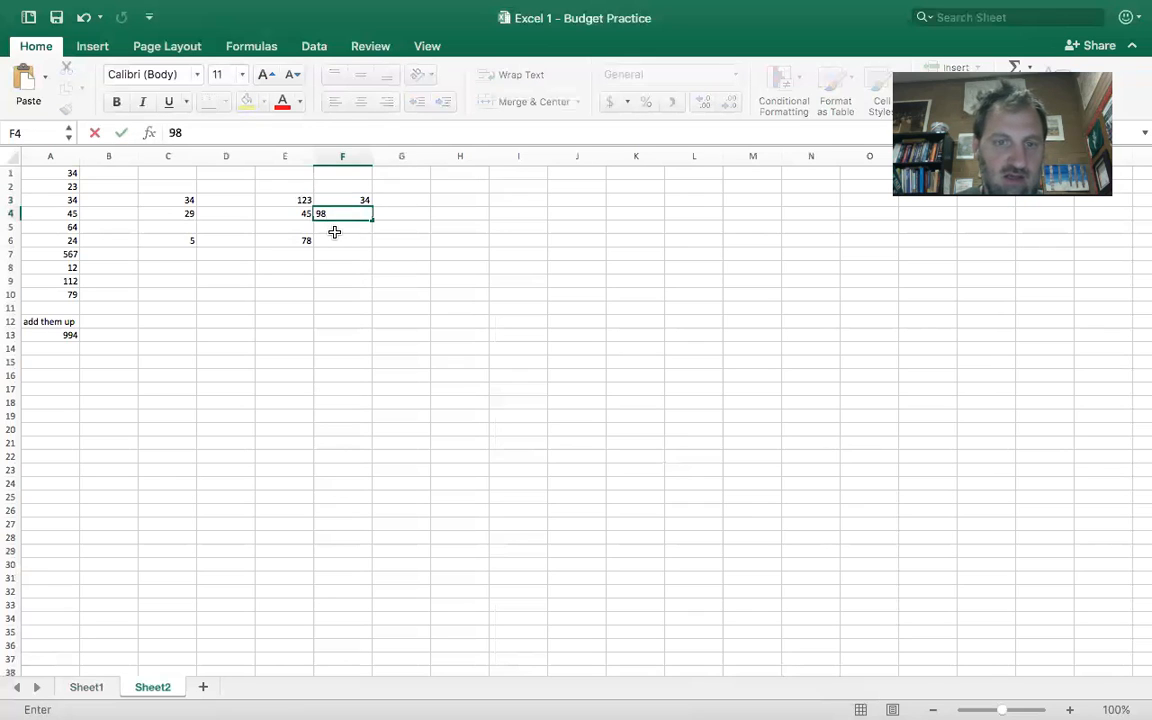
{"action": "key", "text": "Return"}
- Calculate the third example's difference in cell F6 with the formula =F3-F4 and apply the Accounting dollar format to it
{"action": "left_click", "coordinate": [345, 246]}
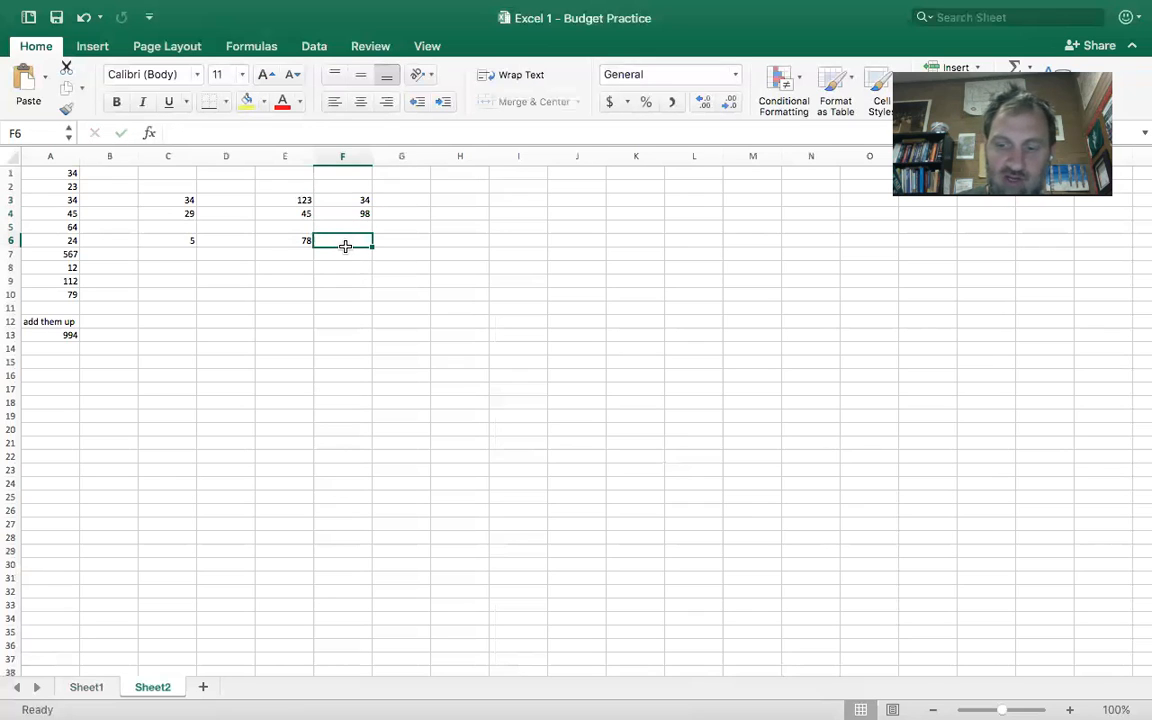
{"action": "type", "text": "="}
{"action": "left_click", "coordinate": [352, 203]}
{"action": "type", "text": "-"}
{"action": "left_click", "coordinate": [358, 213]}
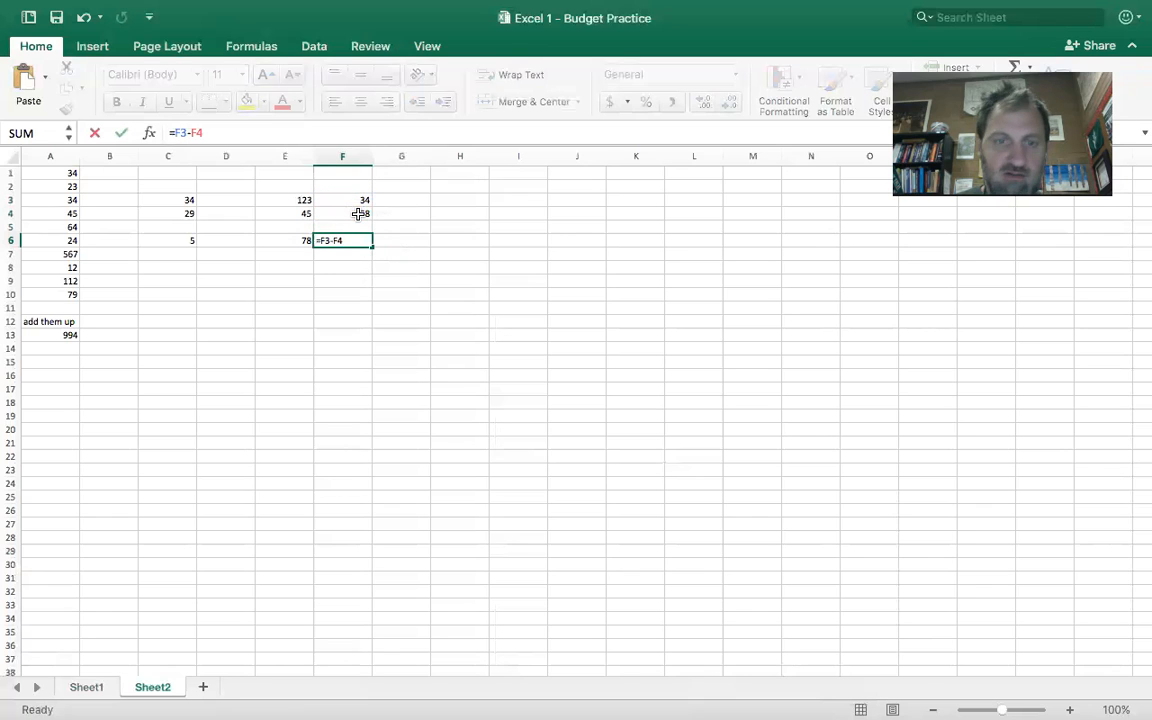
{"action": "key", "text": "Return"}
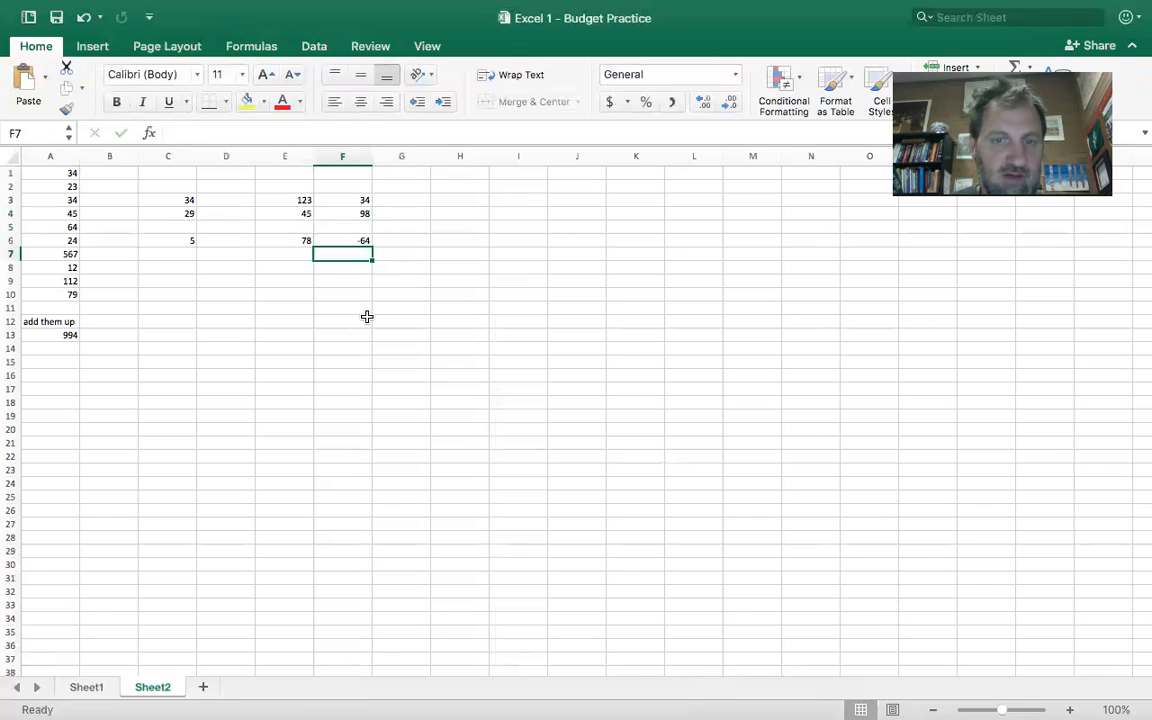
{"action": "left_click", "coordinate": [363, 241]}
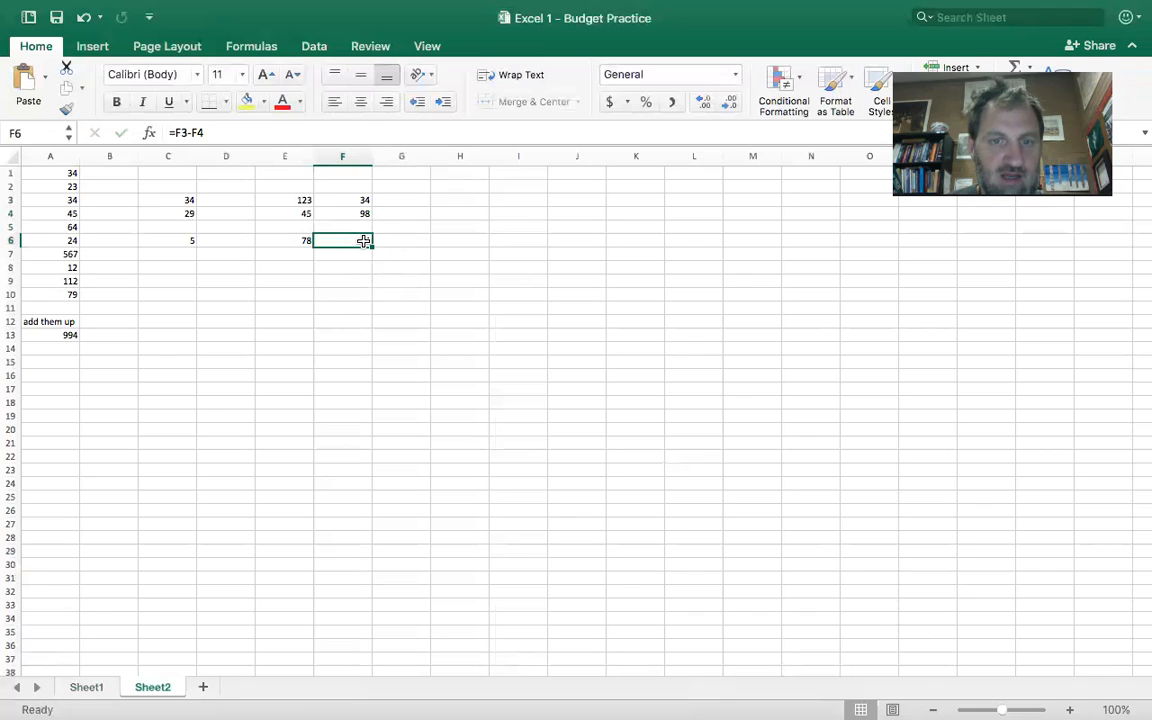
{"action": "left_click", "coordinate": [610, 104]}
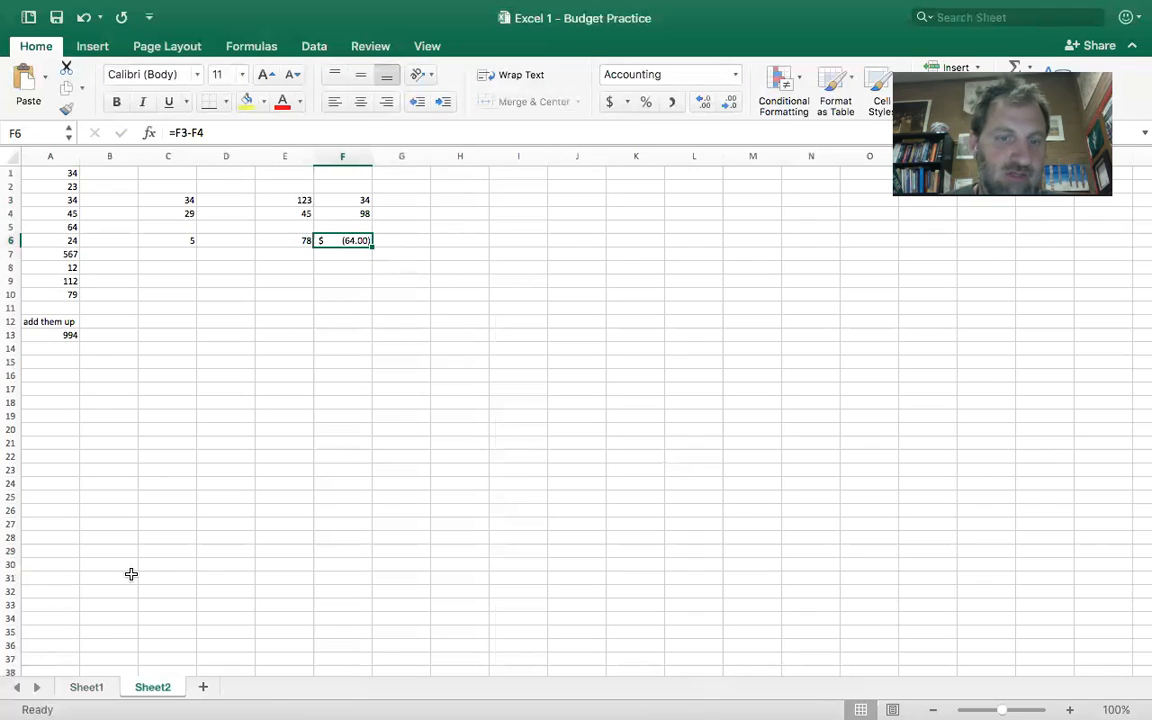
- Return to Sheet1 and clear the Actual monthly income total in cell C6
{"action": "left_click", "coordinate": [87, 687]}
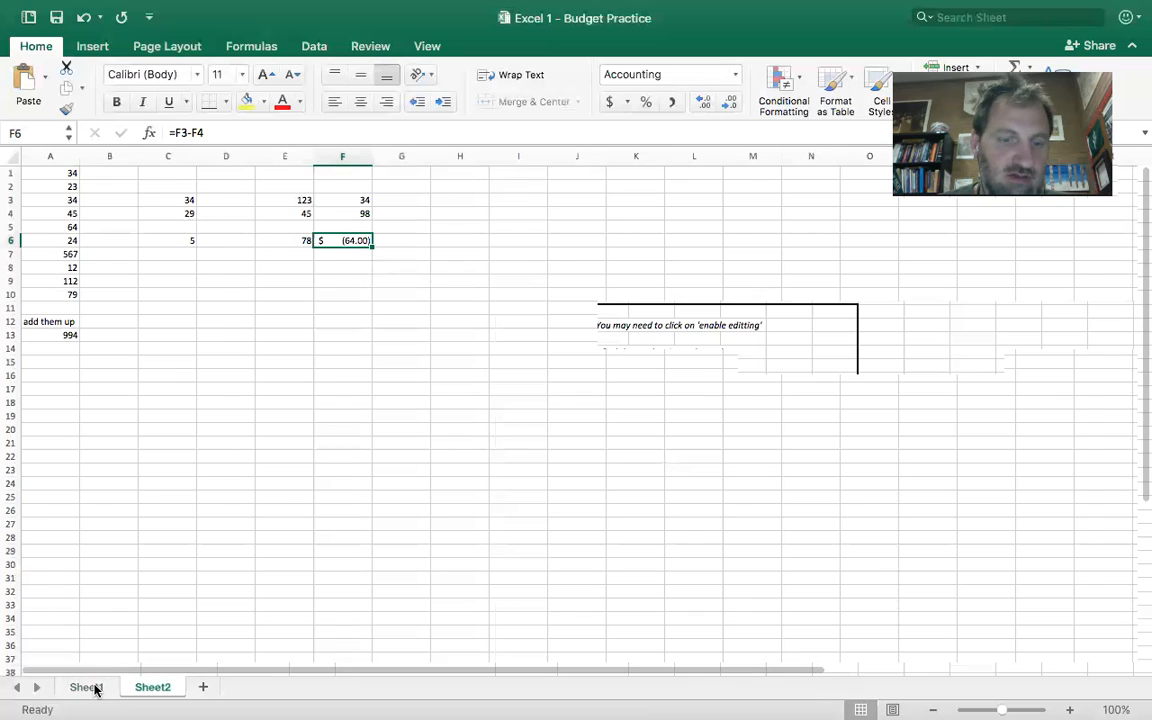
{"action": "left_click", "coordinate": [185, 543]}
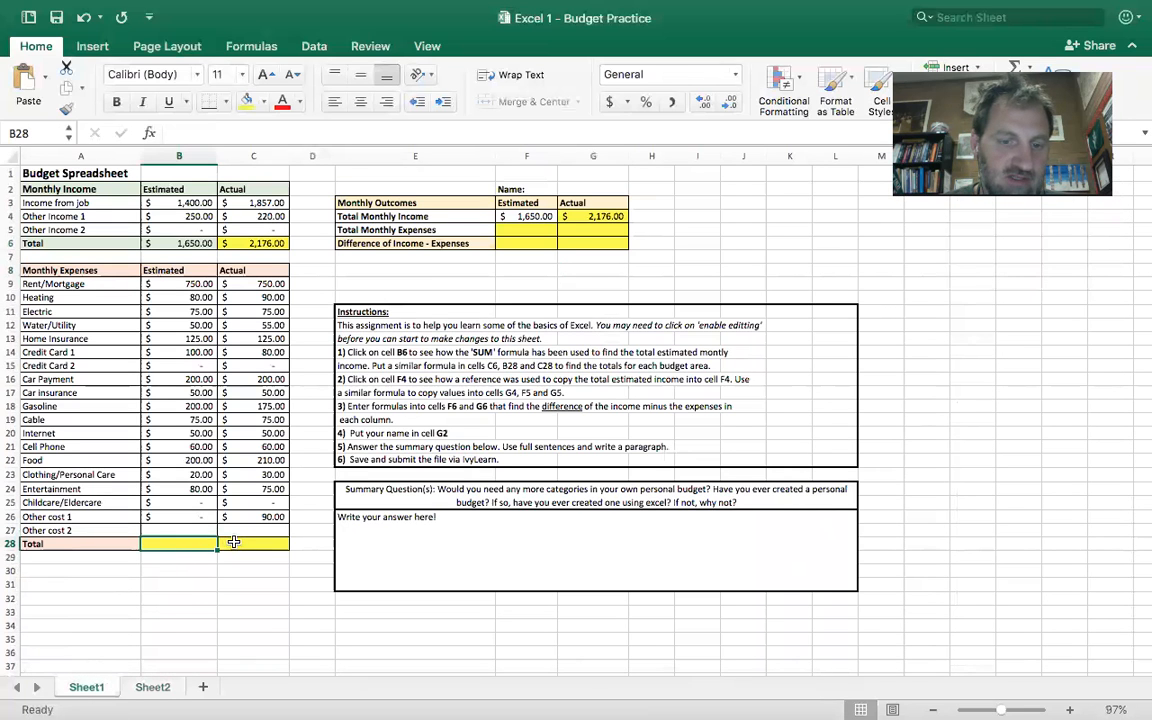
{"action": "left_click", "coordinate": [245, 243]}
{"action": "key", "text": "Delete"}
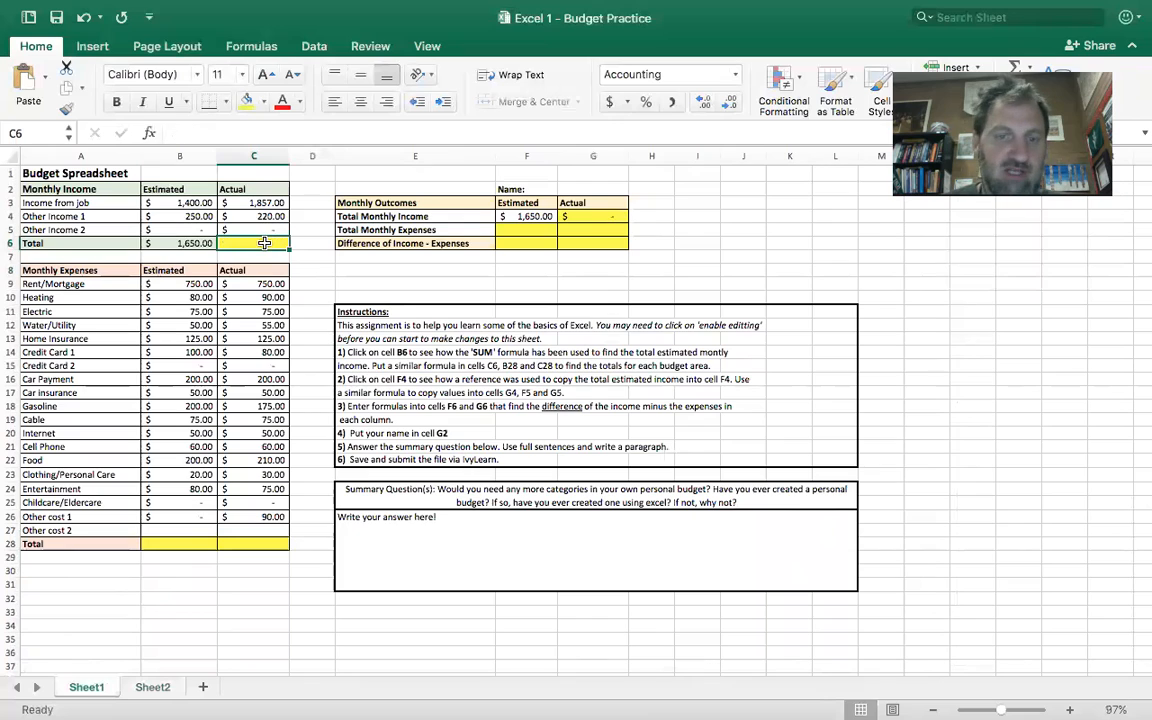
{"action": "left_click", "coordinate": [590, 217]}
{"action": "left_click", "coordinate": [591, 231]}
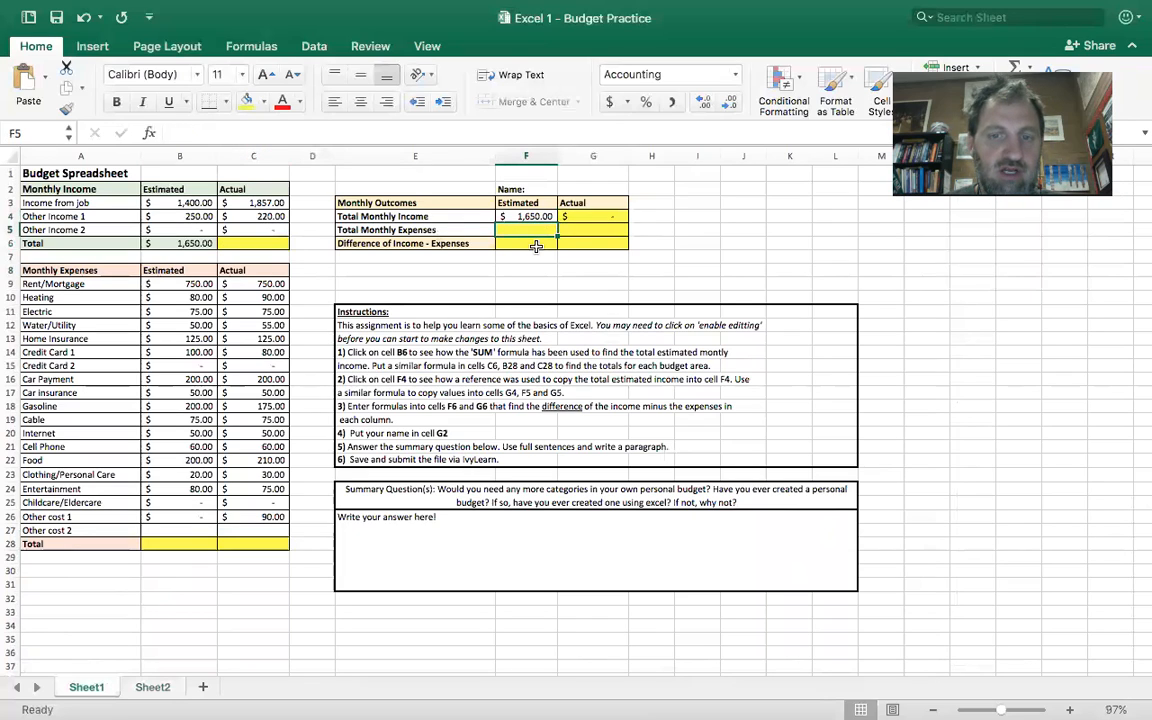
{"action": "left_click", "coordinate": [587, 245]}
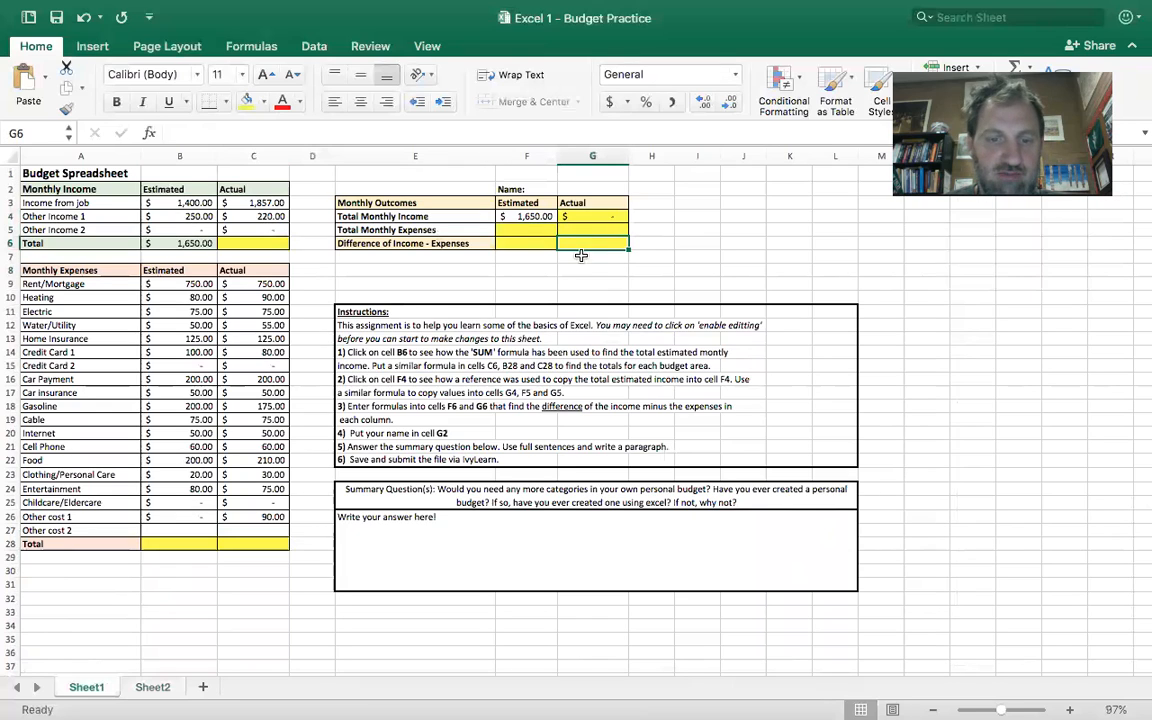
- Enter a long line of random filler text in the summary answer box at E26 and wrap the text within the box
{"action": "left_click", "coordinate": [455, 545]}
{"action": "type", "text": "salkfjlksdjf saldkjf lsdkfj"}
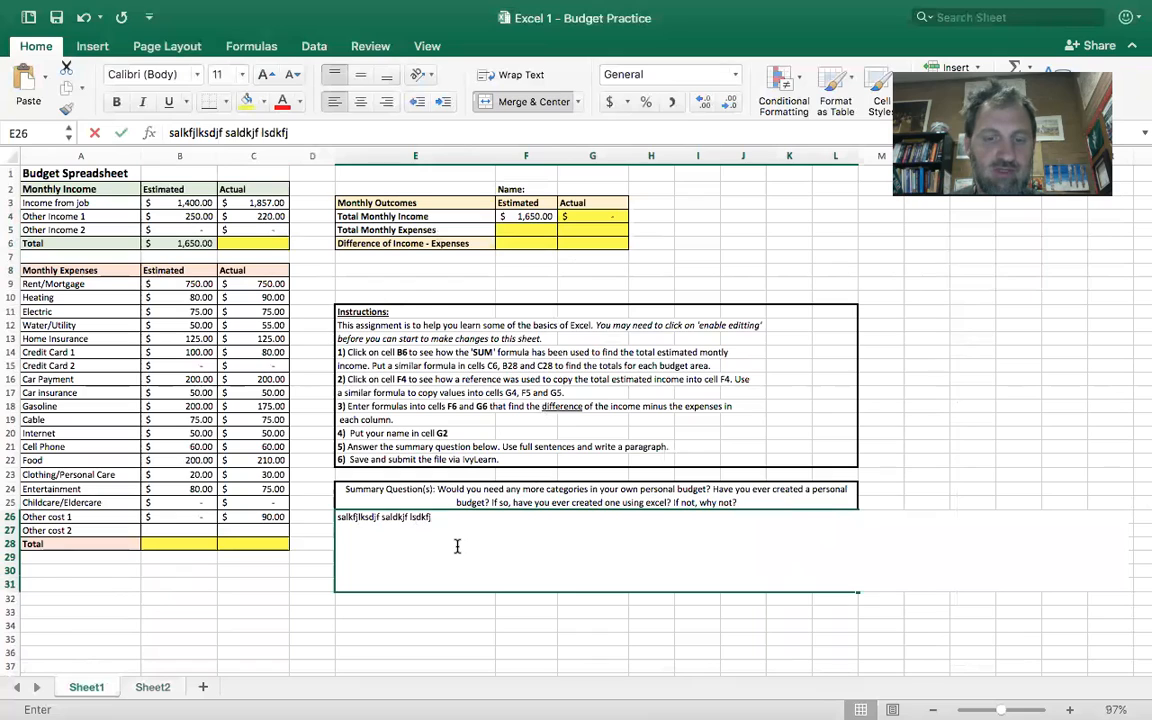
{"action": "type", "text": " alsdkfj sadlfj laskjdf lkajsdflk sadlfkj asijlfksdj"}
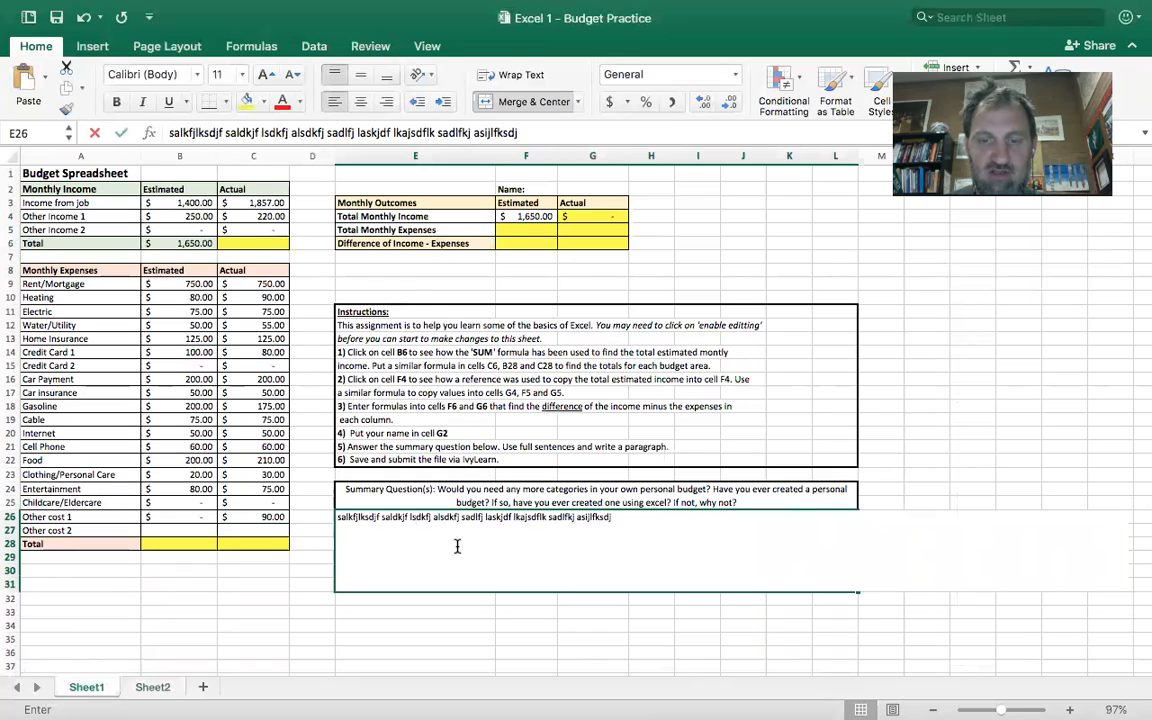
{"action": "type", "text": " asldfkjsldkf asldfkjsdlfk"}
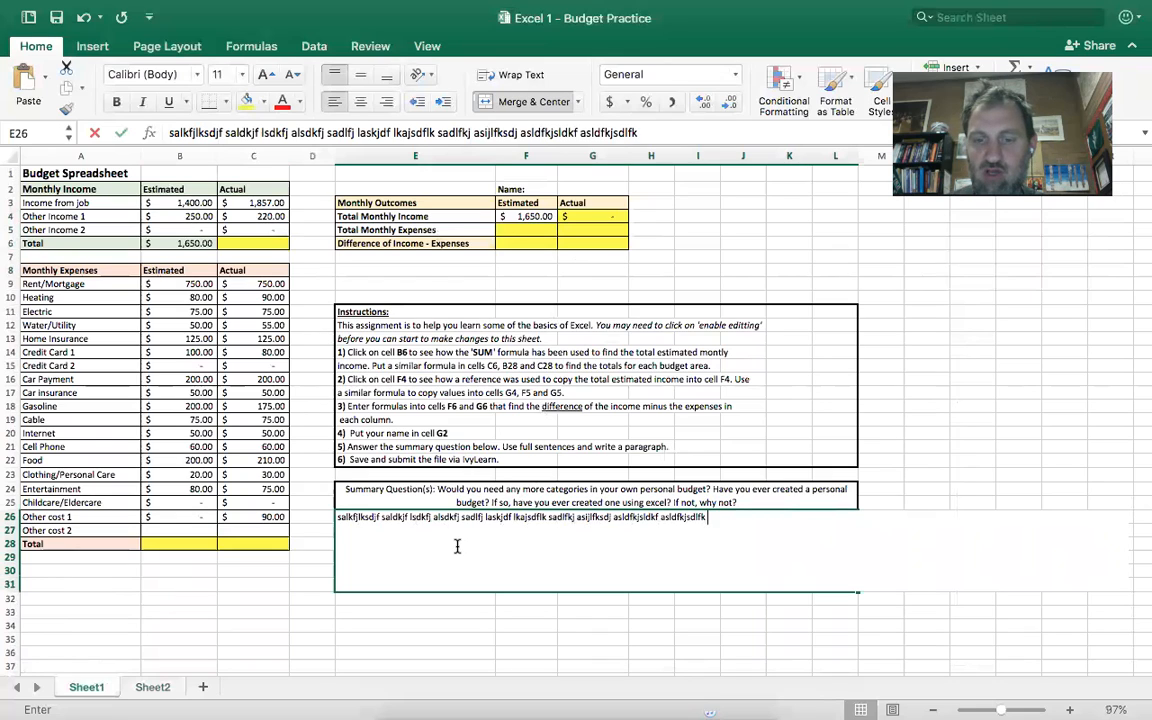
{"action": "type", "text": " asdlfjksdlkfj asldjkf sdlkfj asldkfjlskadjf alskdjflkjasdf sdlkfj"}
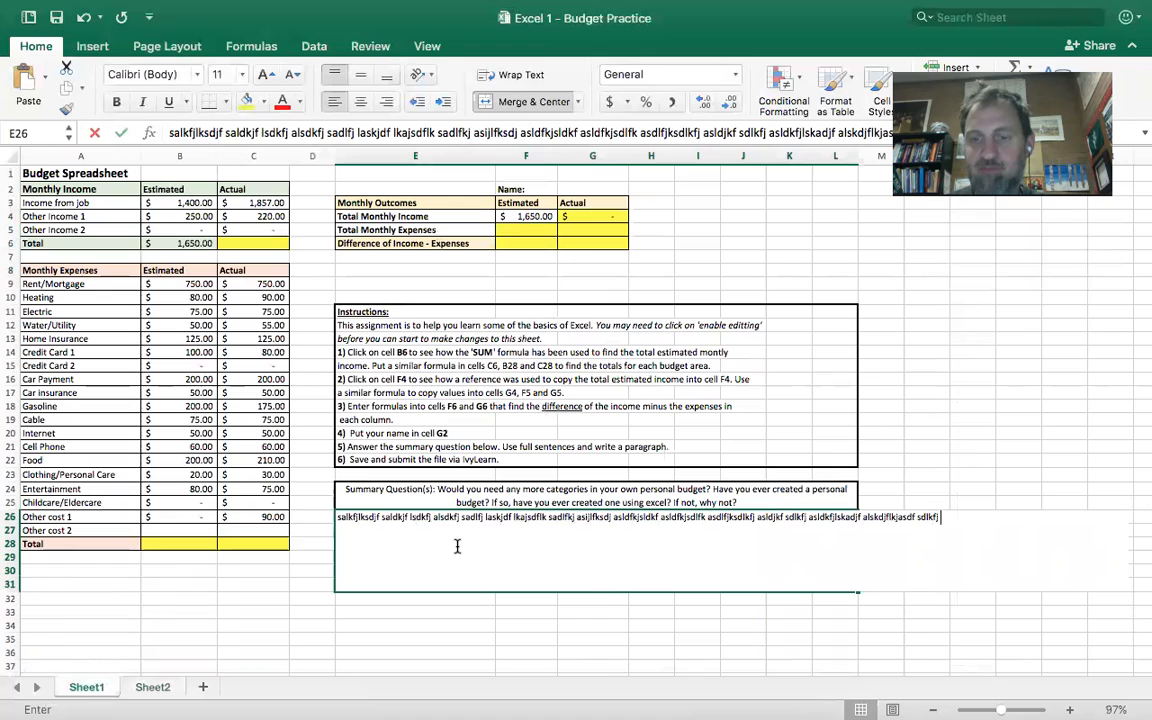
{"action": "key", "text": "Return"}
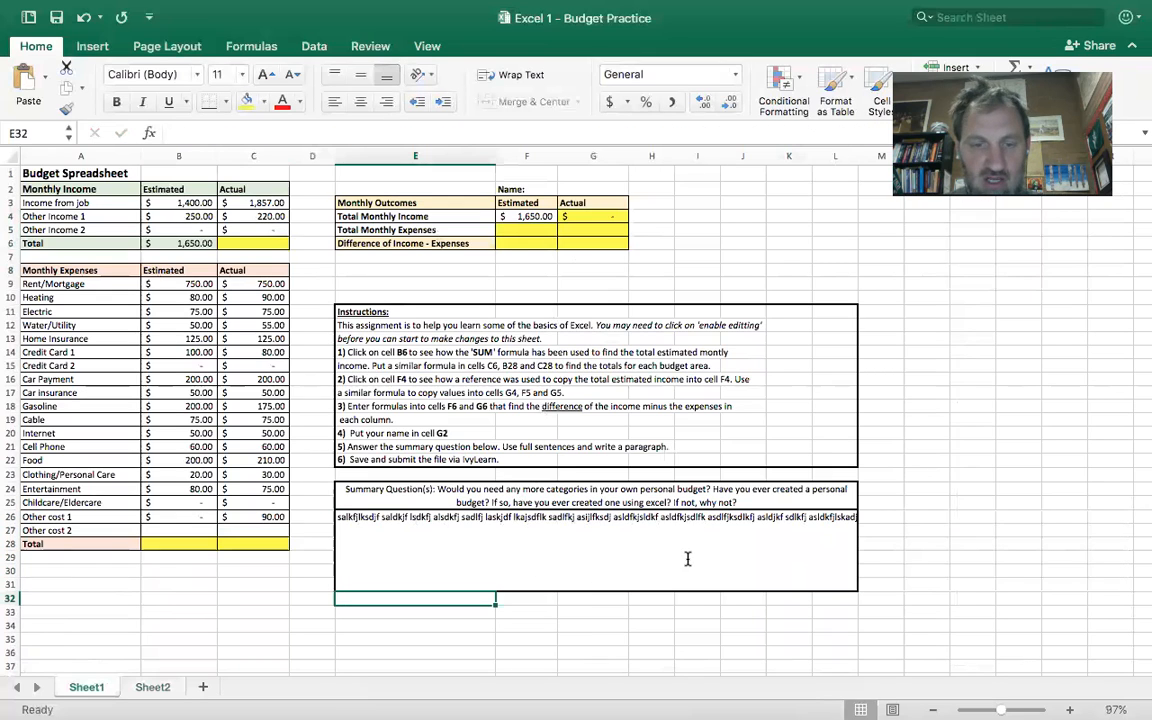
{"action": "left_click", "coordinate": [445, 530]}
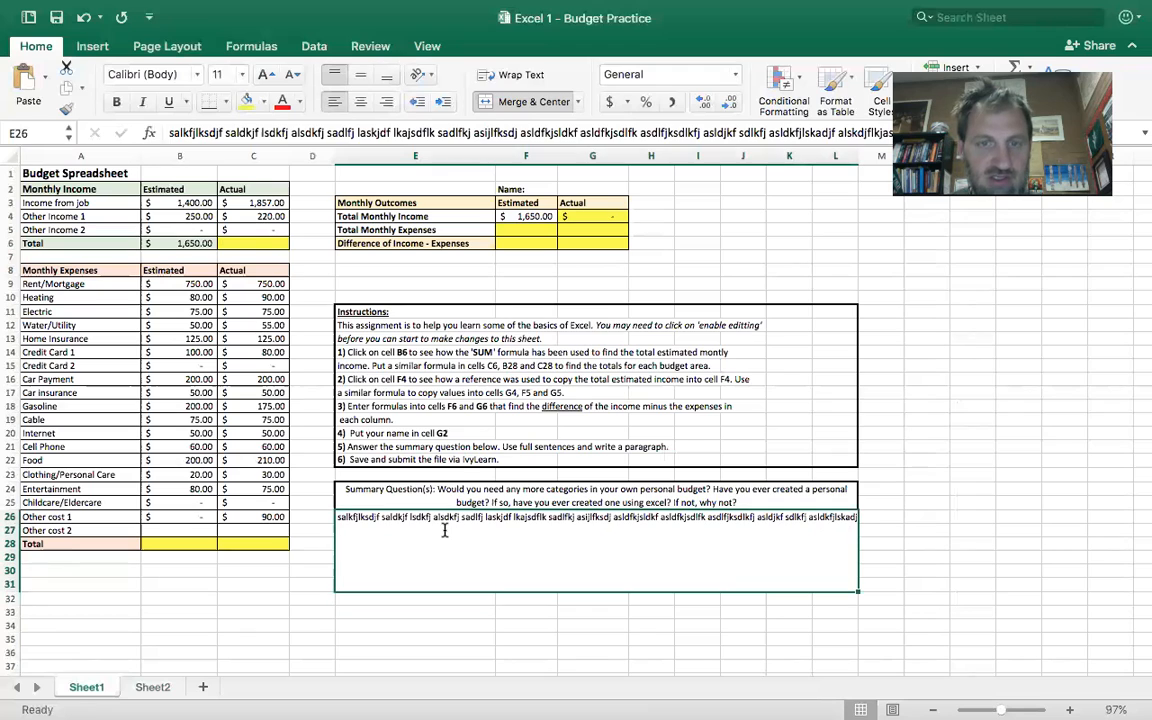
{"action": "left_click", "coordinate": [508, 75]}
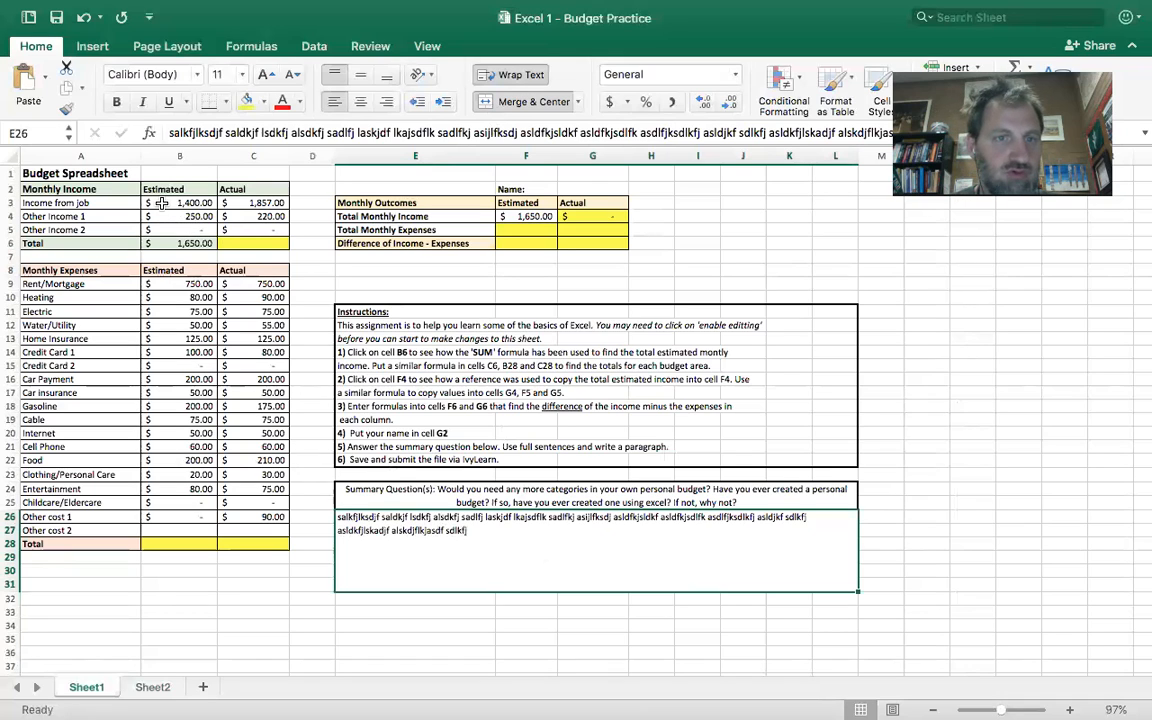
- Save the workbook as "Excel 1 - Budget Practice" in Excel Workbook (.xlsx) format to the Desktop
{"action": "left_click", "coordinate": [105, 9]}
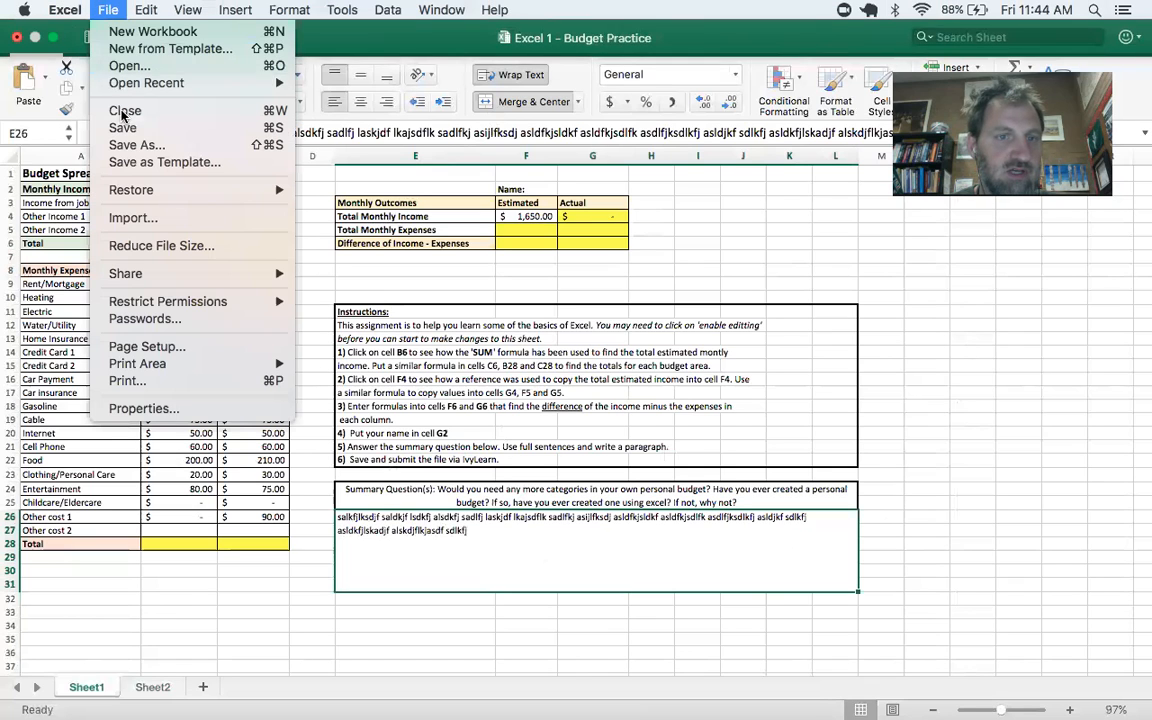
{"action": "left_click", "coordinate": [132, 145]}
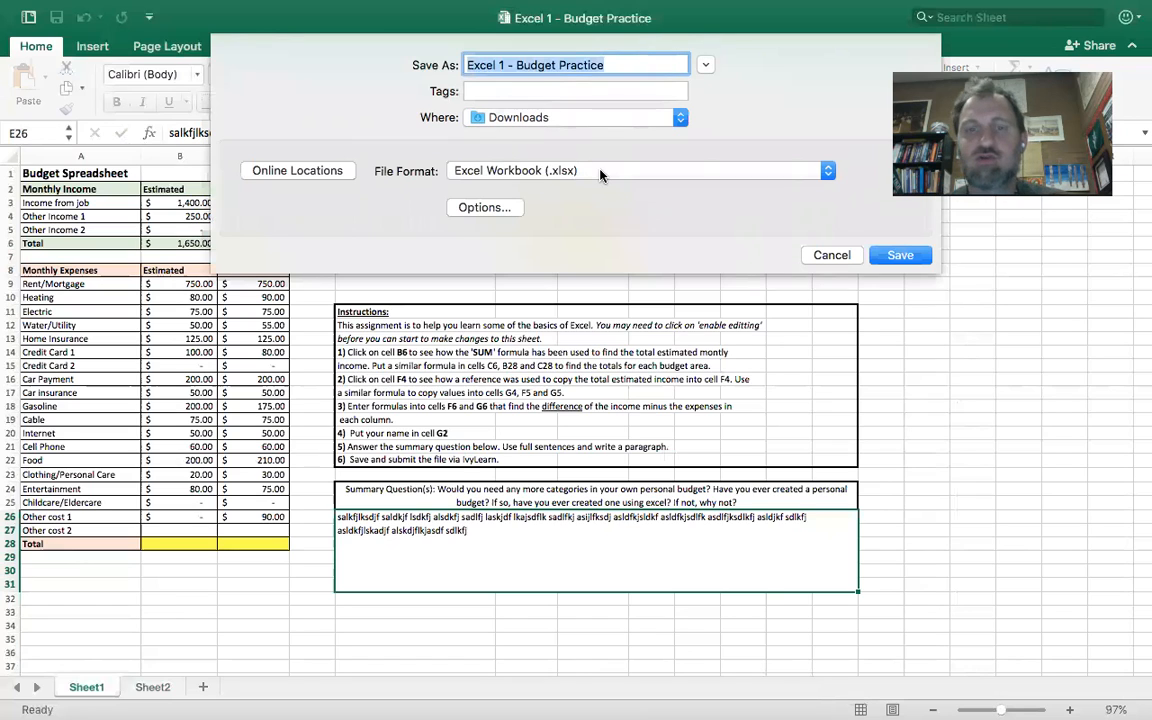
{"action": "left_click", "coordinate": [565, 121]}
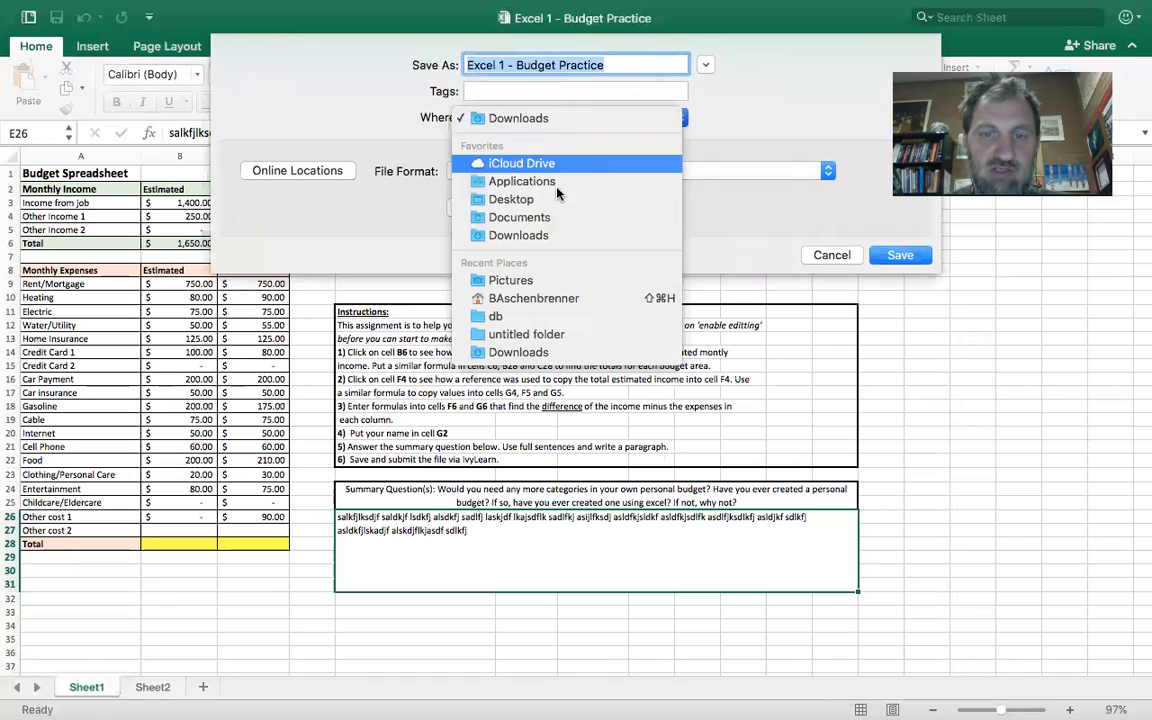
{"action": "left_click", "coordinate": [505, 199]}
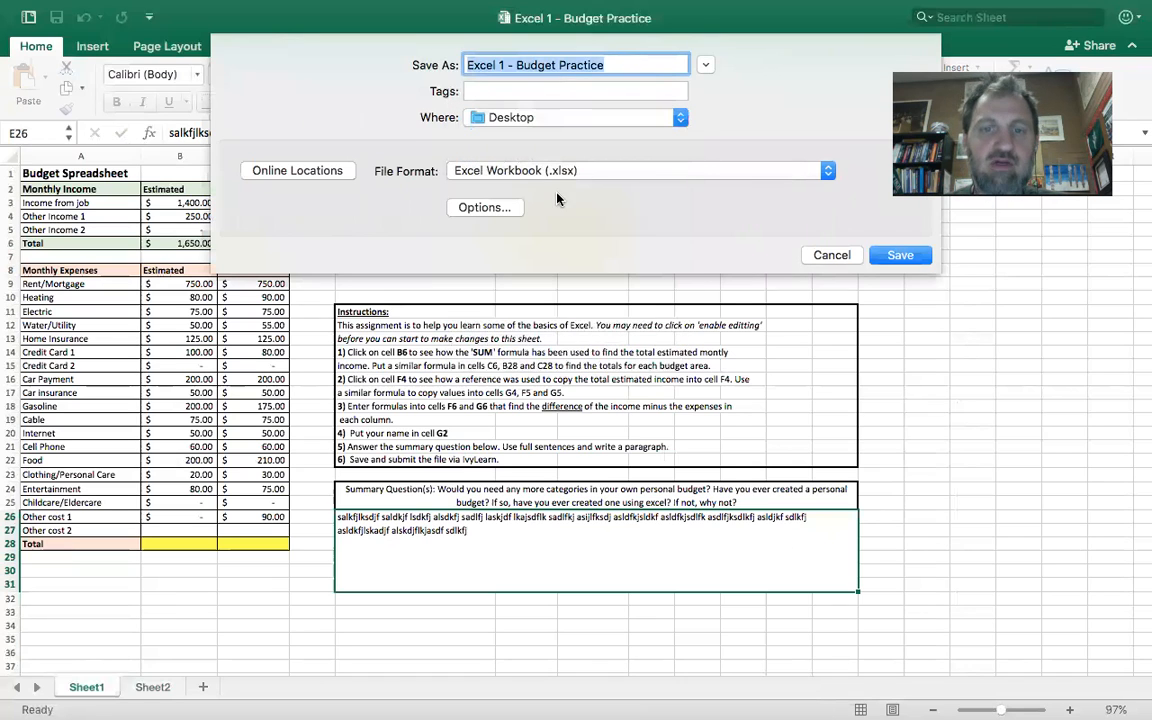
{"action": "left_click", "coordinate": [903, 256]}
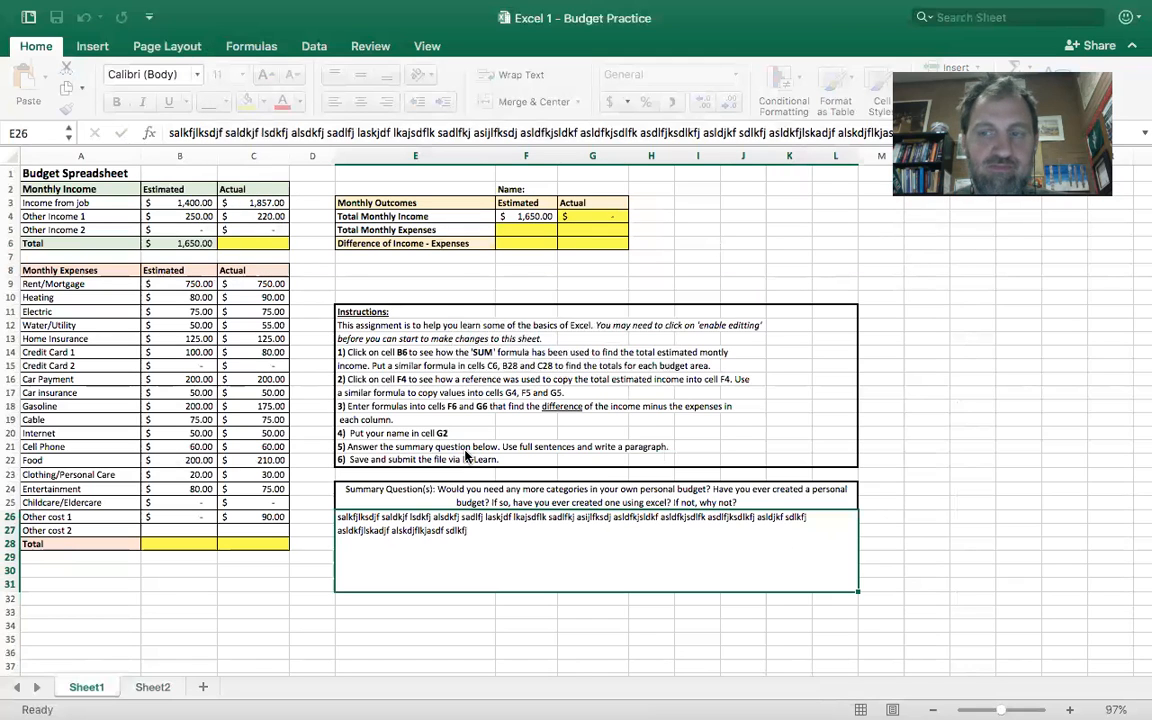
- Switch to Google Chrome
{"action": "key", "text": "super+Tab"}
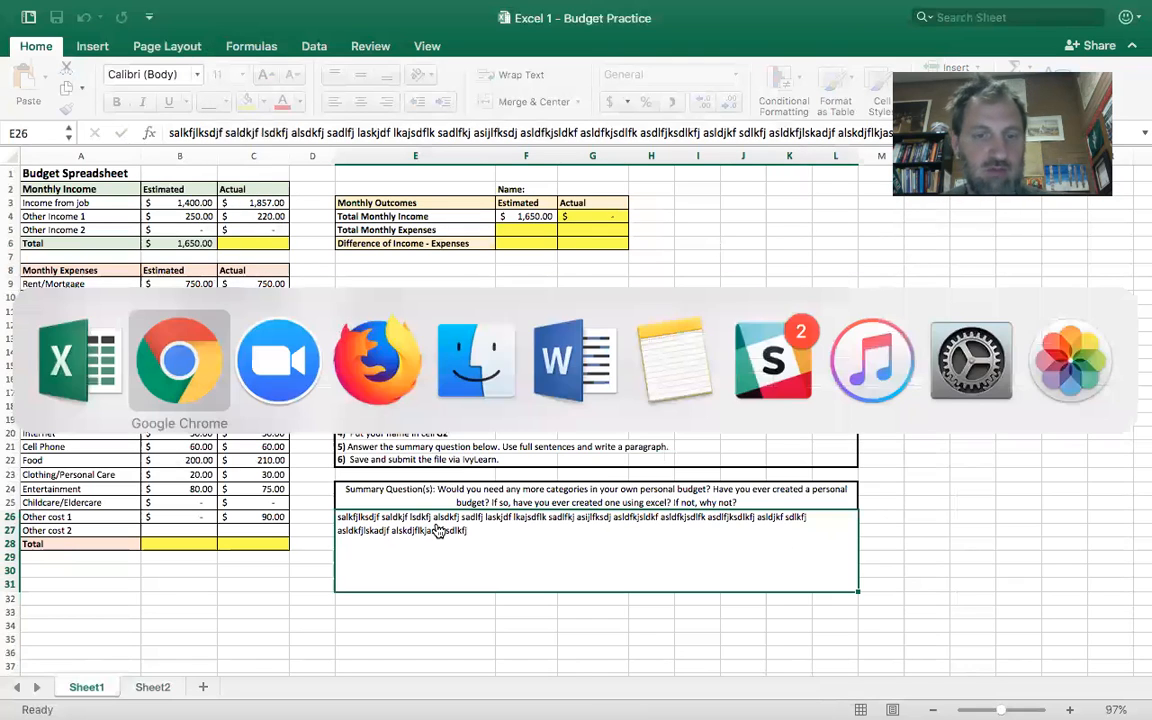